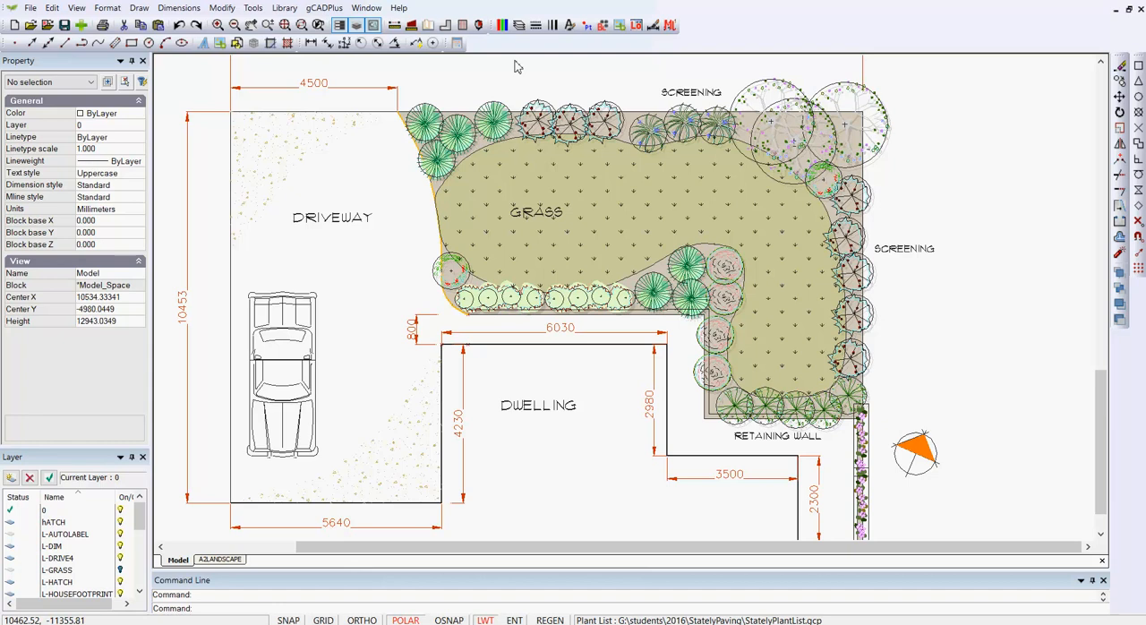
- Turn off the L-DIM layer to hide the dimensions on the plan
left_click(518, 28)
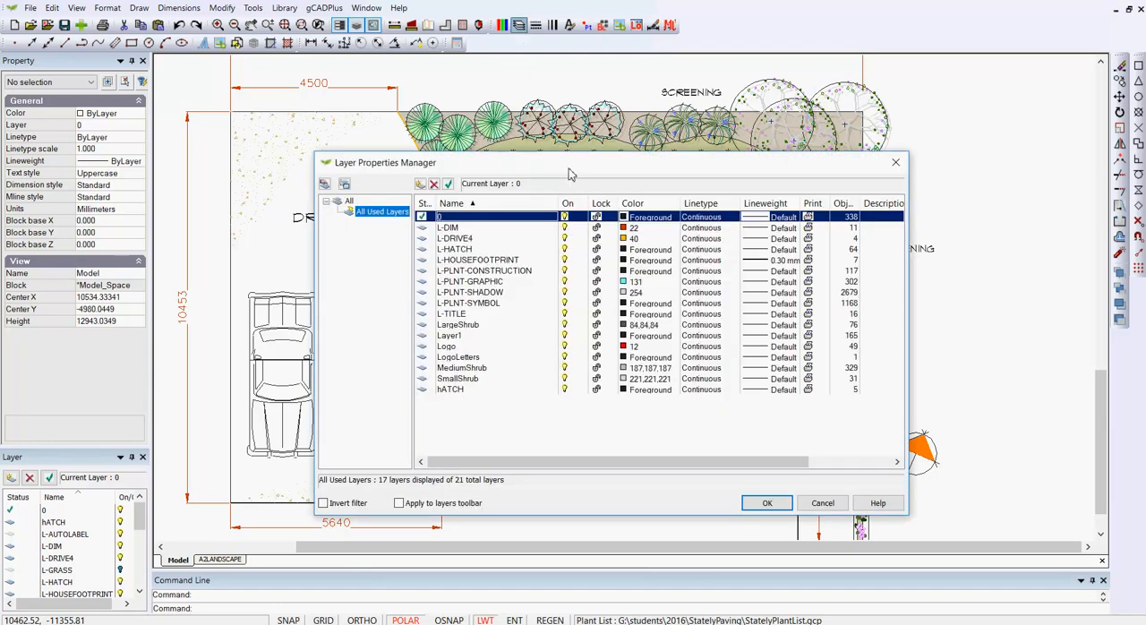
left_click(565, 229)
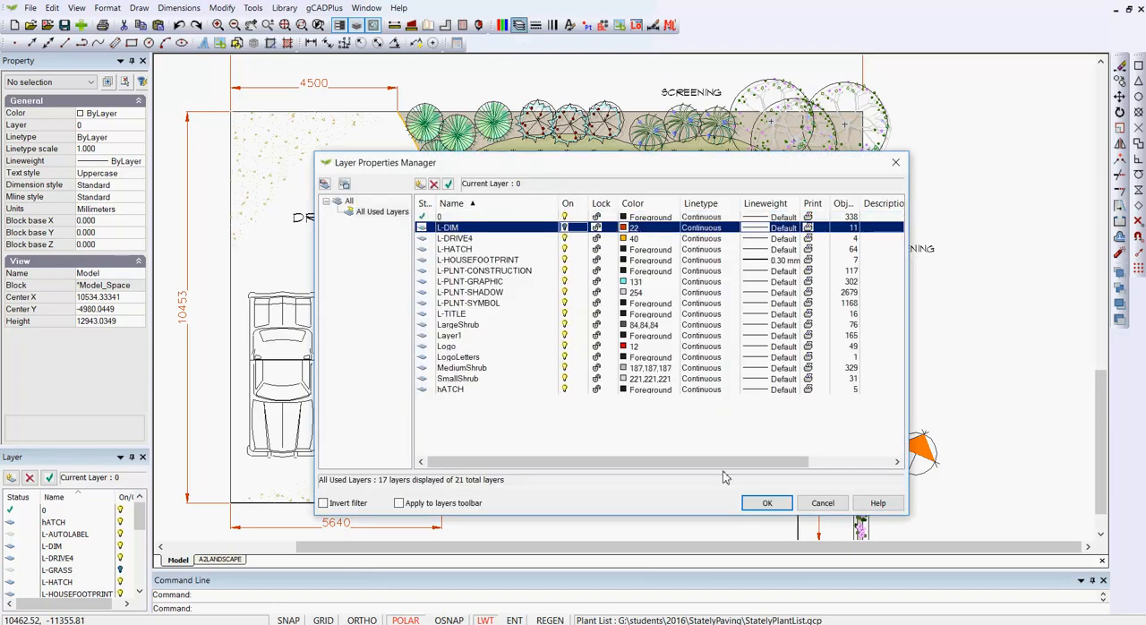
left_click(767, 504)
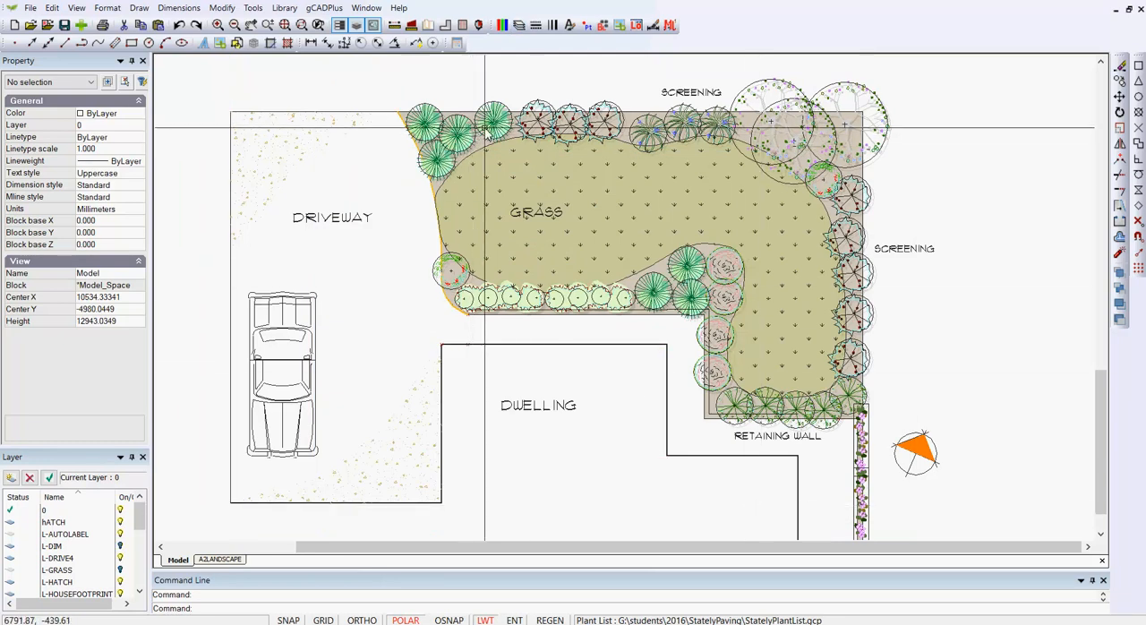
- Turn off the L-PLNT-CONSTRUCTION layer to hide the construction circles around the plant symbols
scroll(483, 125, "up", 2)
scroll(484, 128, "up", 1)
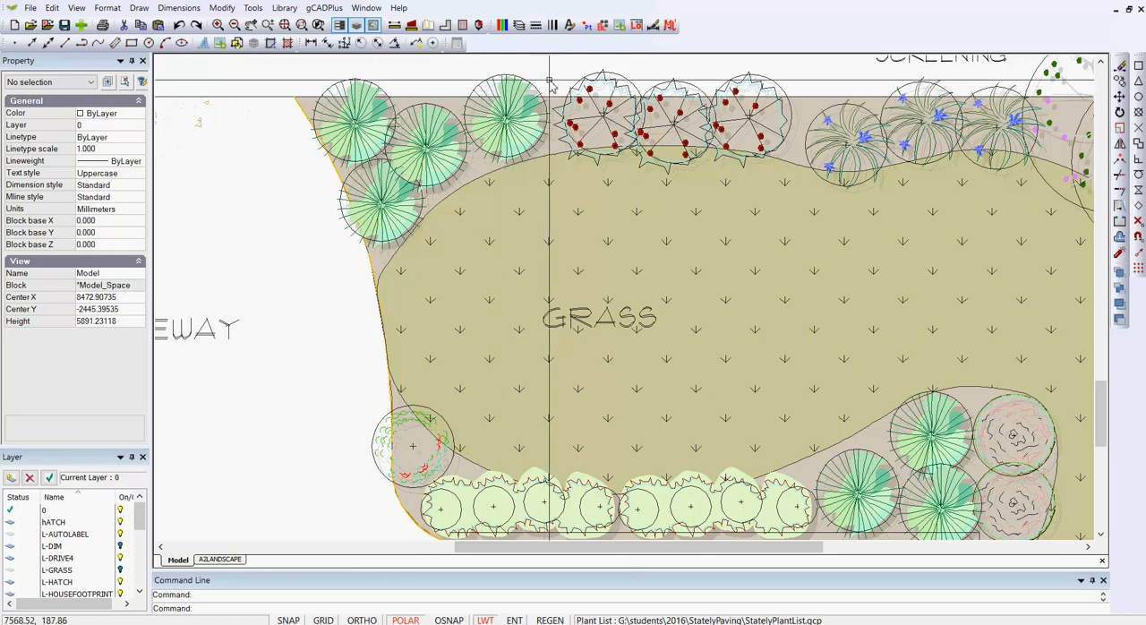
left_click(519, 26)
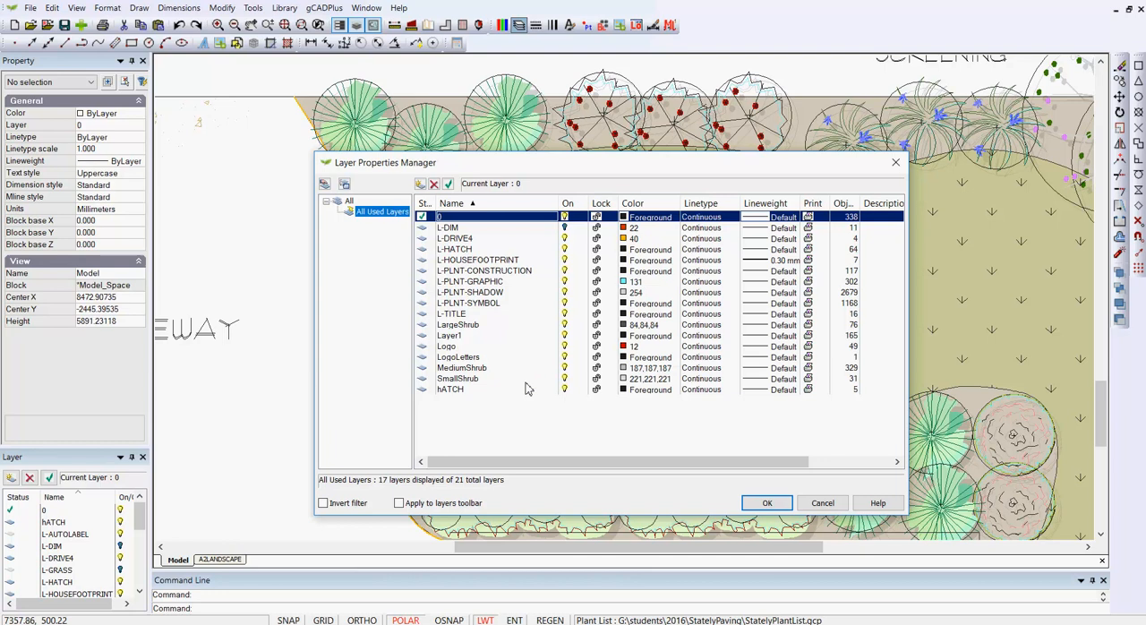
left_click(564, 276)
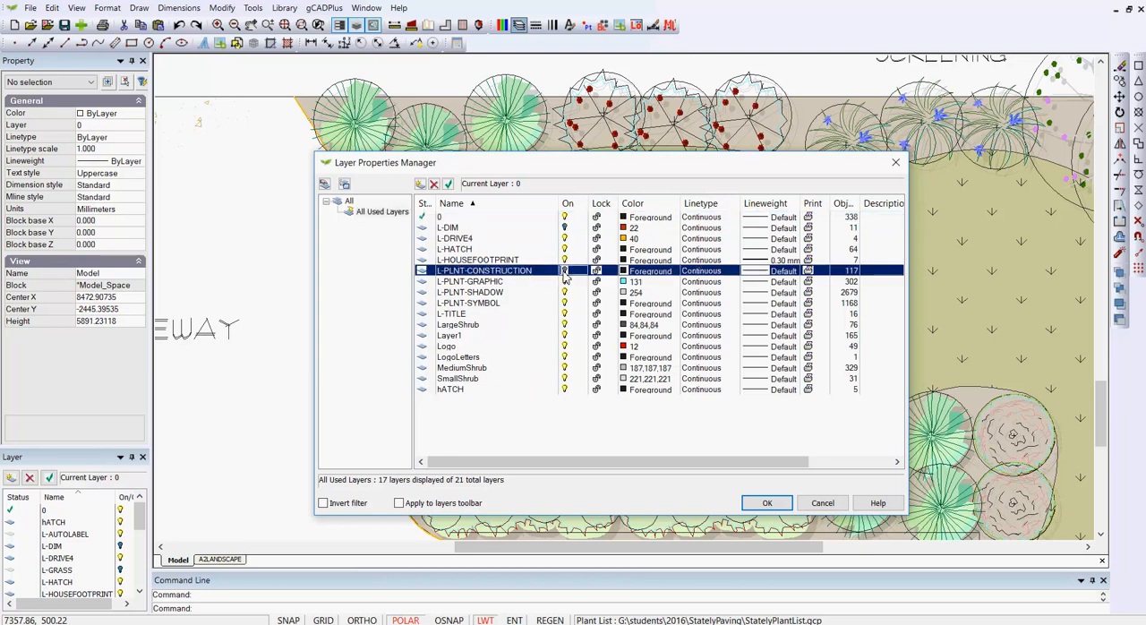
left_click(766, 503)
- Turn off the grid display in the A2LANDSCAPE layout and return to model space
scroll(629, 426, "down", 4)
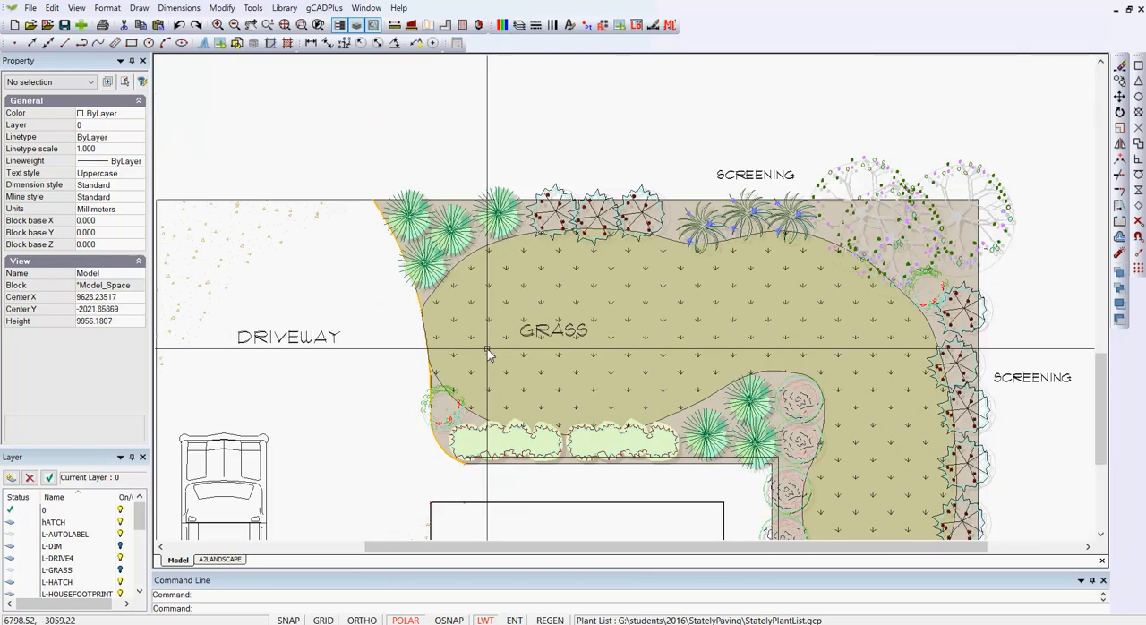
scroll(489, 354, "up", 1)
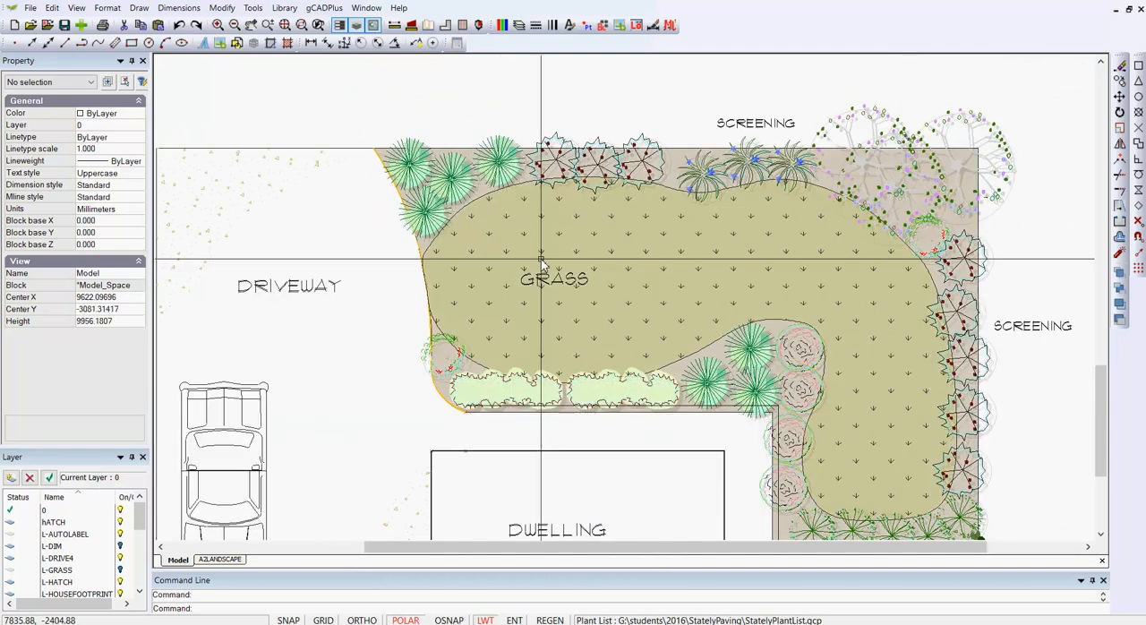
scroll(543, 295, "down", 1)
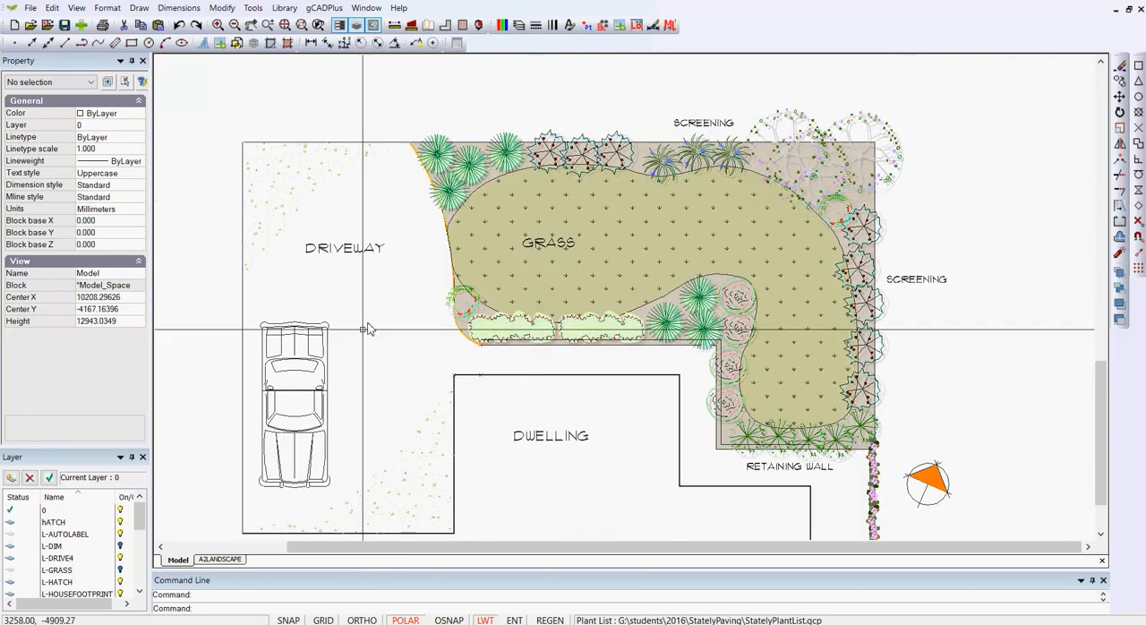
left_click(220, 559)
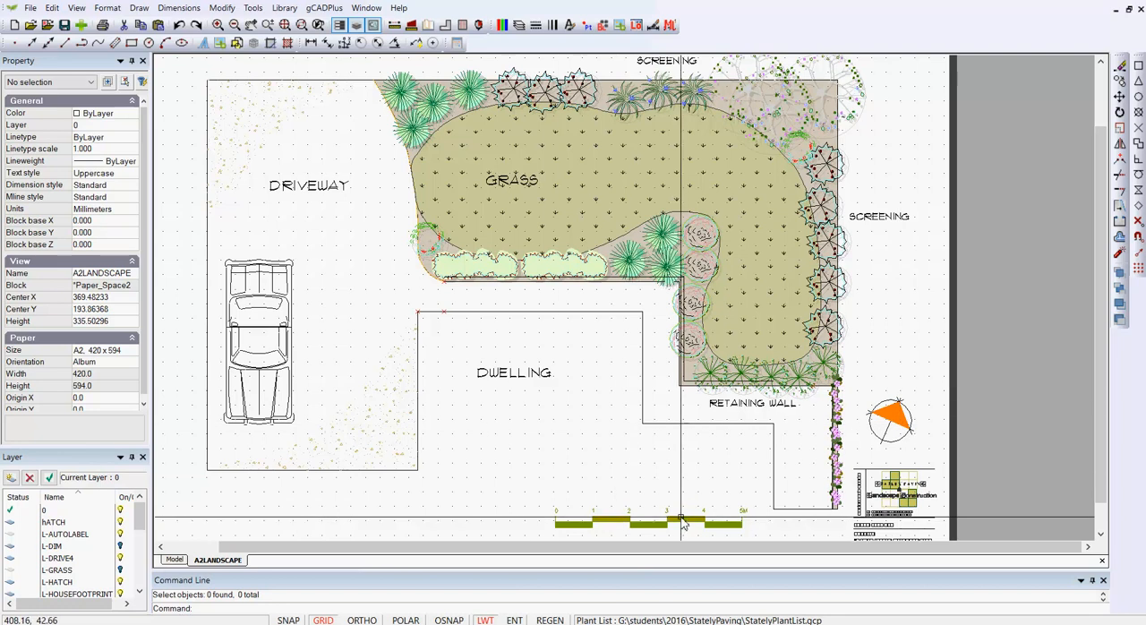
left_click(327, 620)
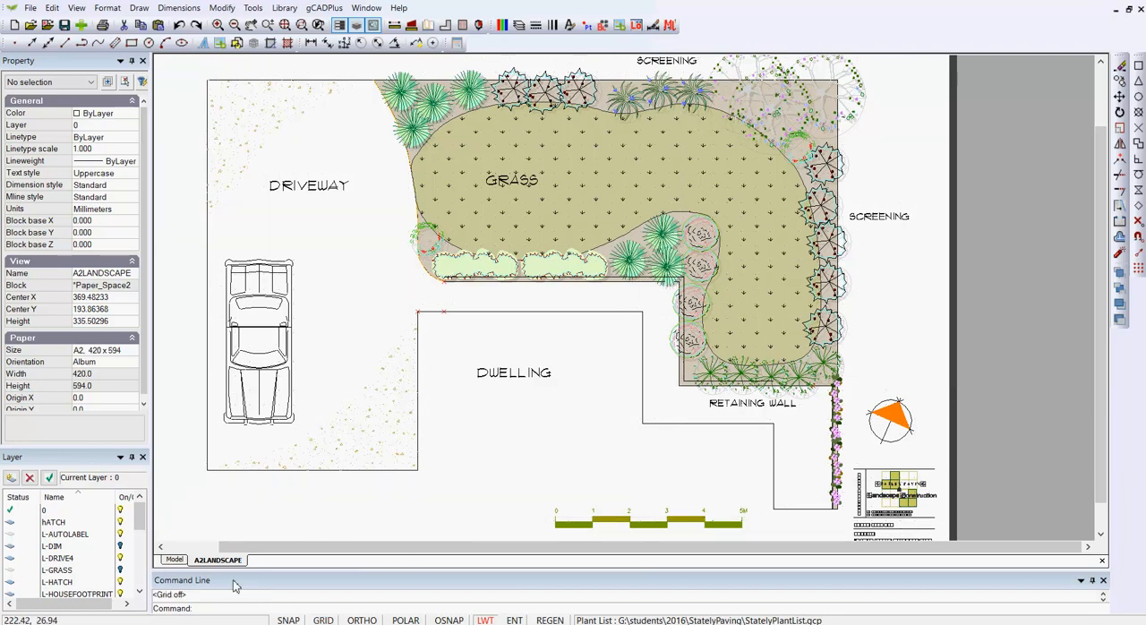
left_click(178, 559)
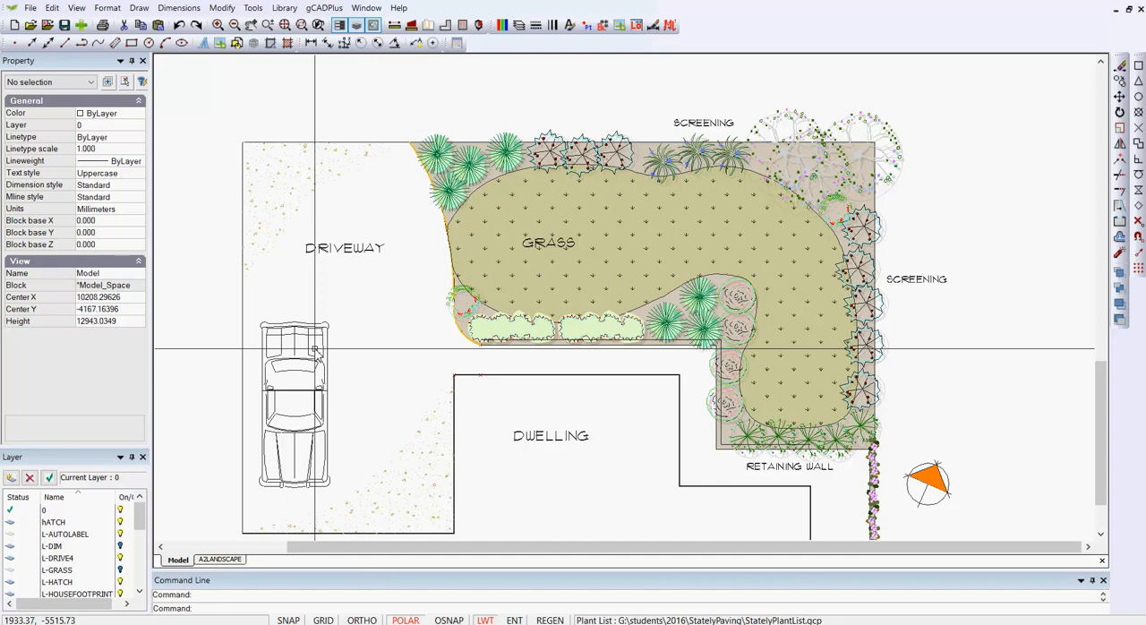
- Apply the plant code to the center of all plant symbols around the garden, using a text height of 175
left_click(327, 10)
mouse_move(335, 22)
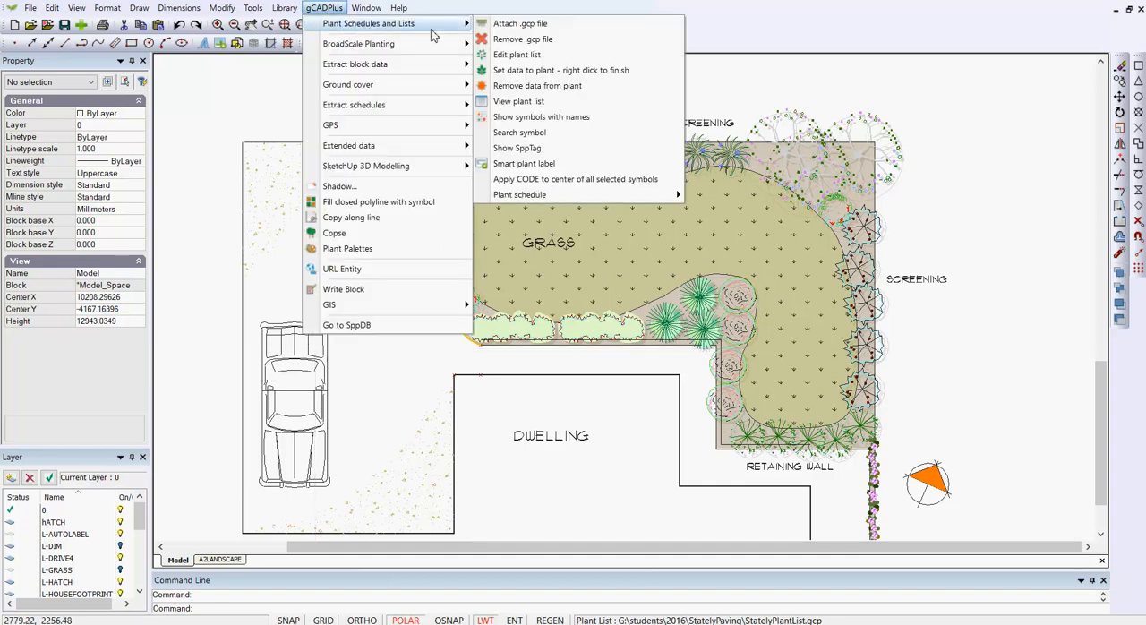
left_click(607, 181)
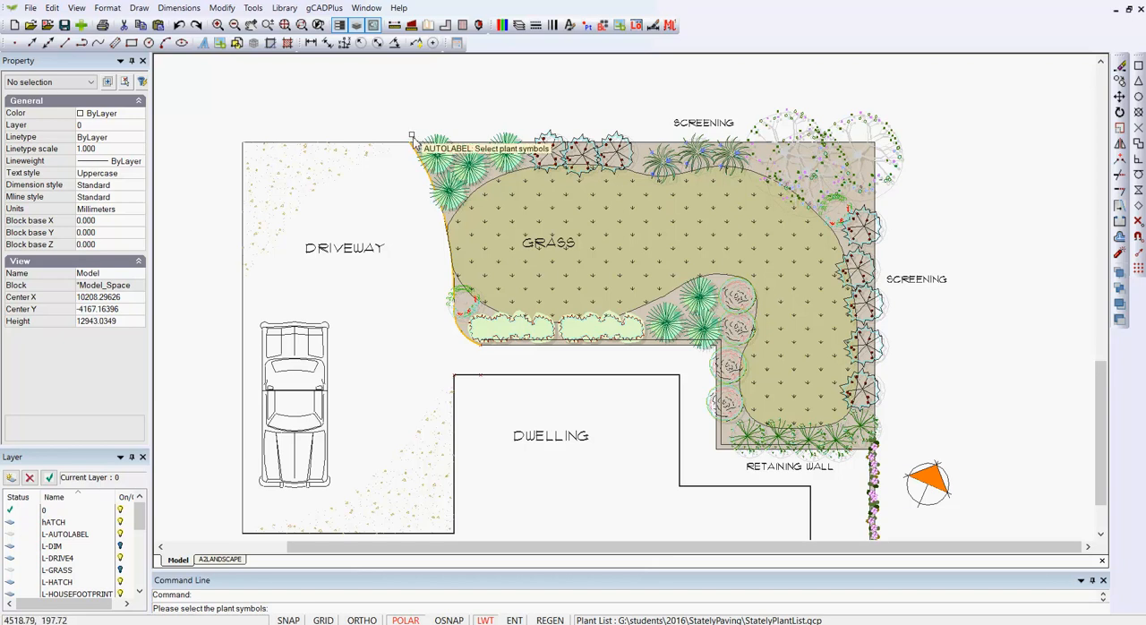
left_click(390, 91)
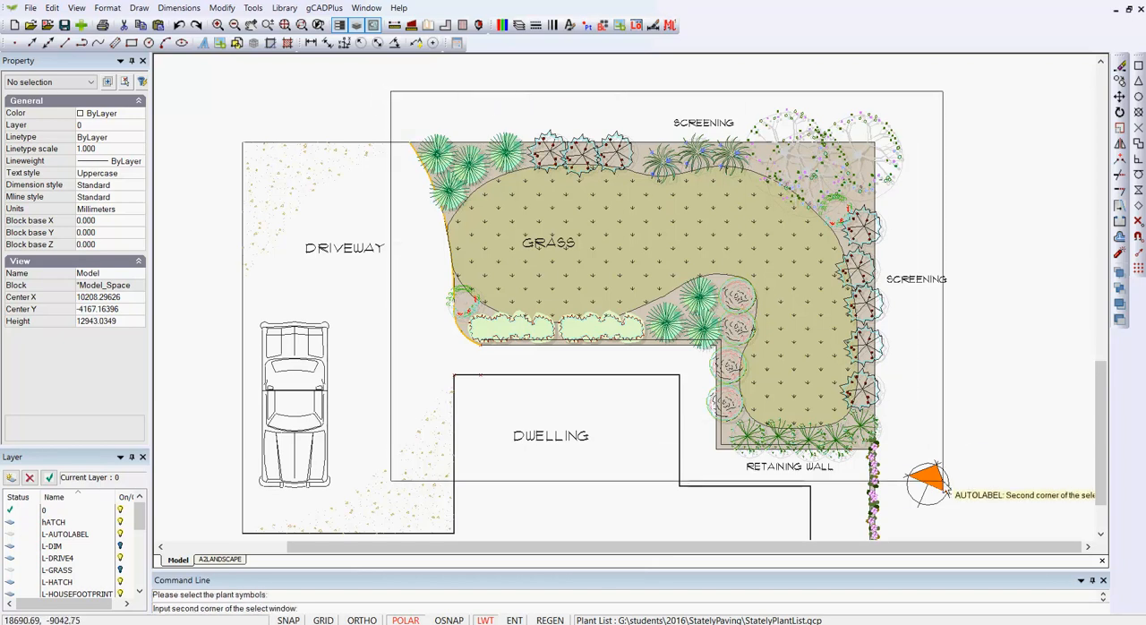
left_click(1015, 535)
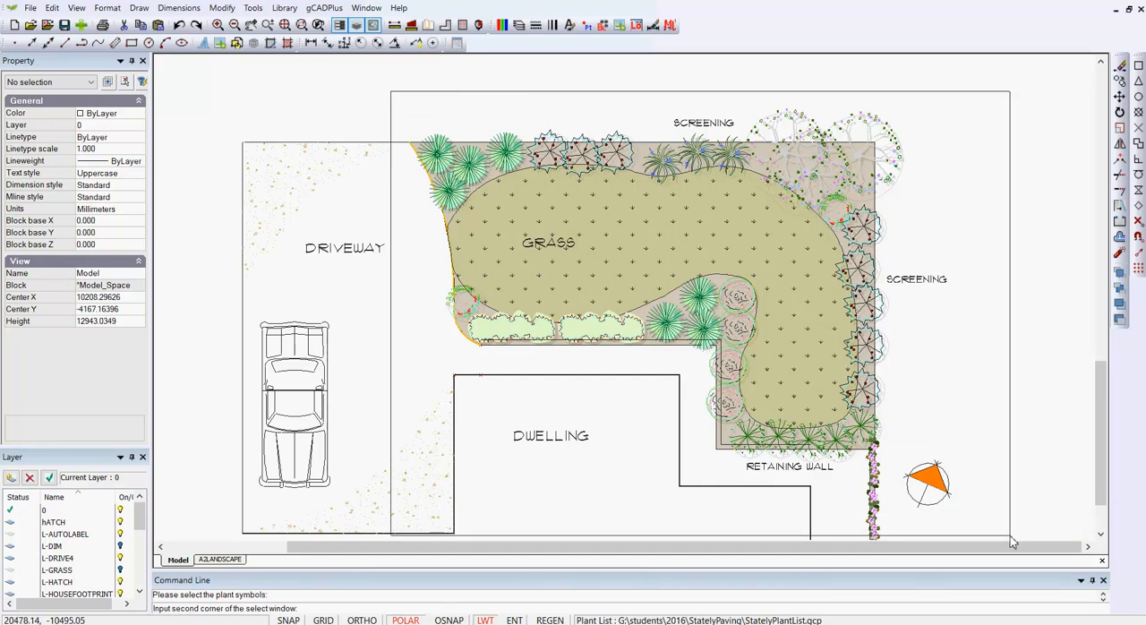
left_click_drag(1096, 508, 1100, 525)
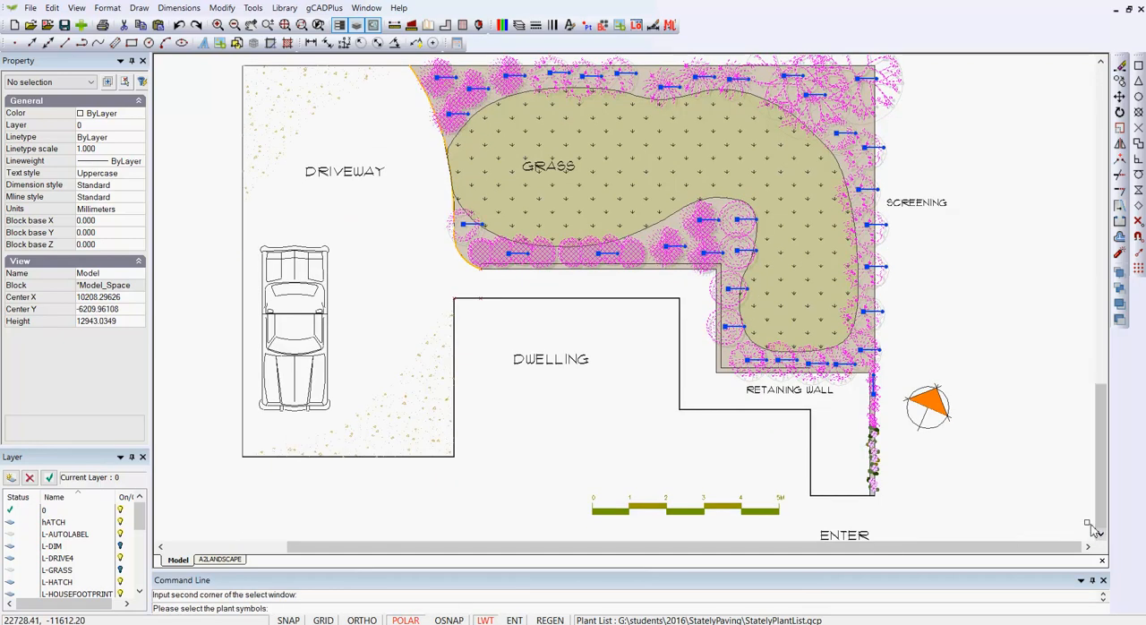
scroll(922, 456, "down", 2)
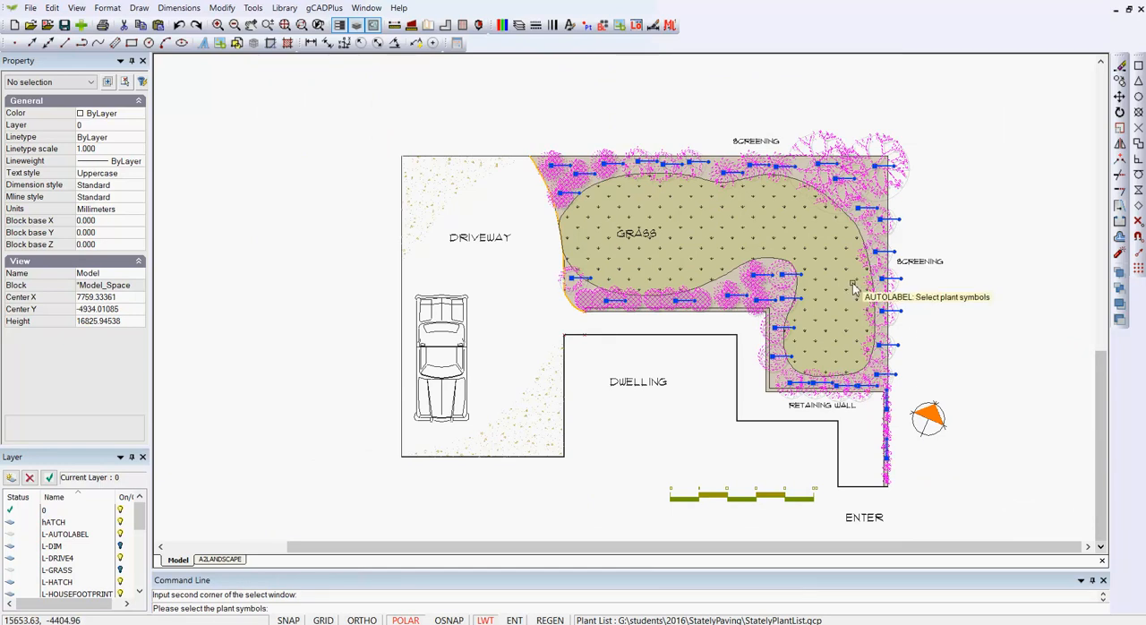
key("Return")
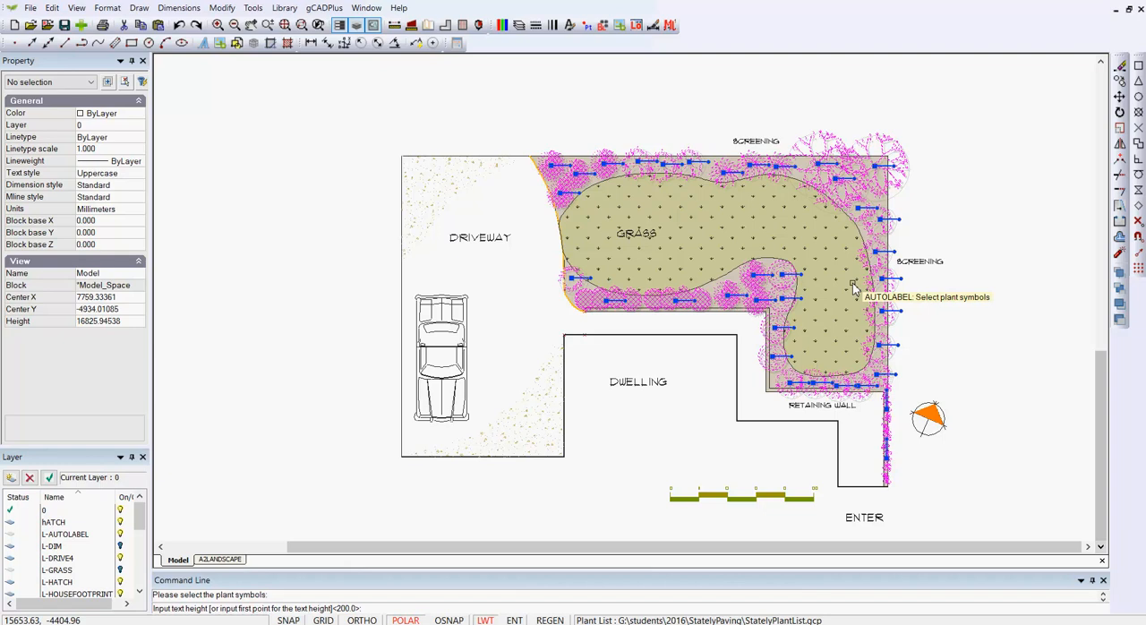
key("Return")
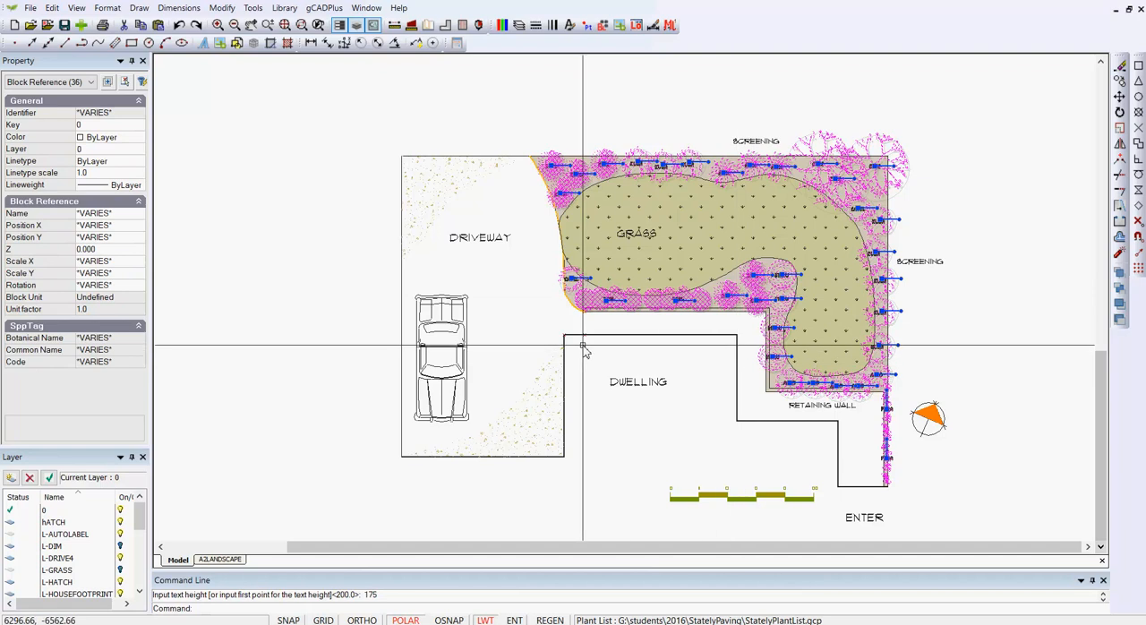
key("Escape")
- Inspect the code labels and the full species data of the CAVIL plant beside the driveway, widening the property display
scroll(576, 284, "up", 5)
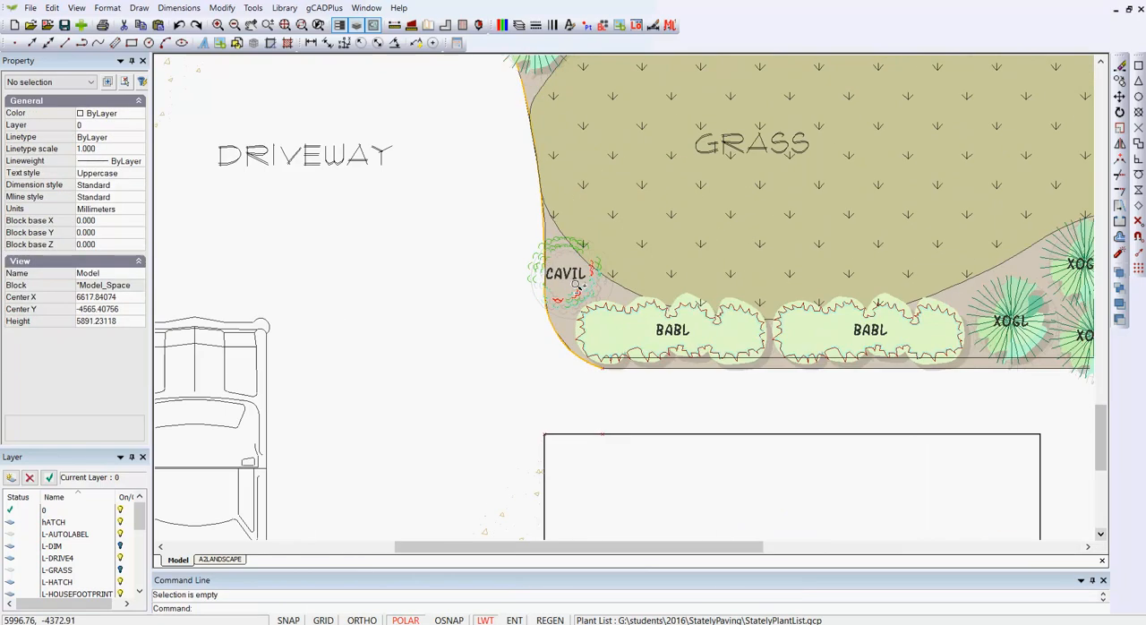
scroll(575, 284, "up", 1)
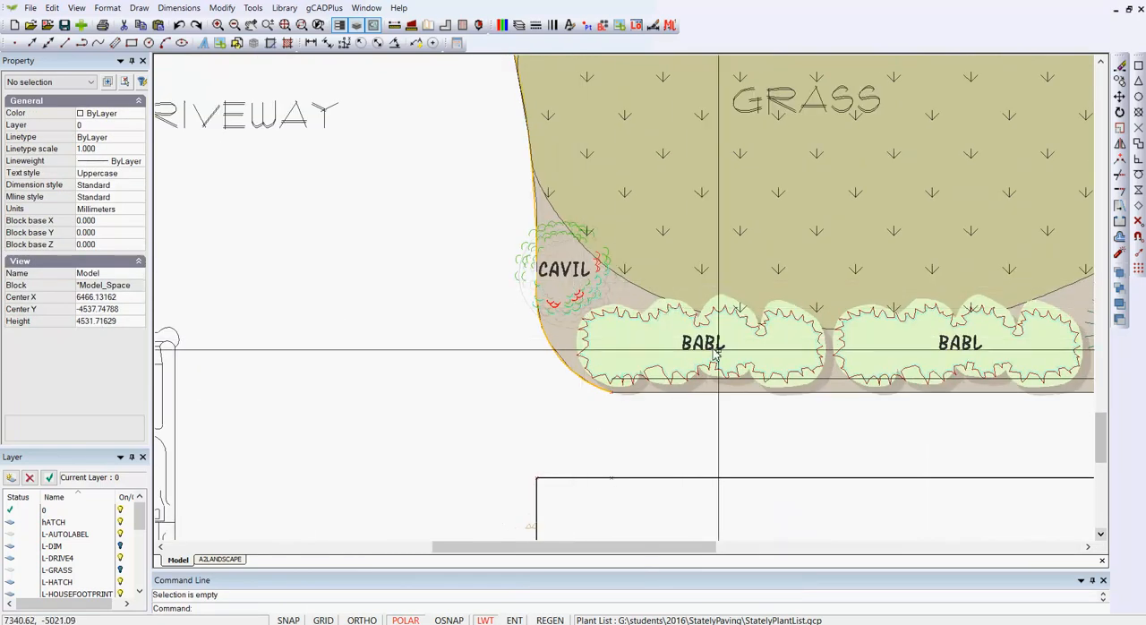
scroll(651, 286, "down", 2)
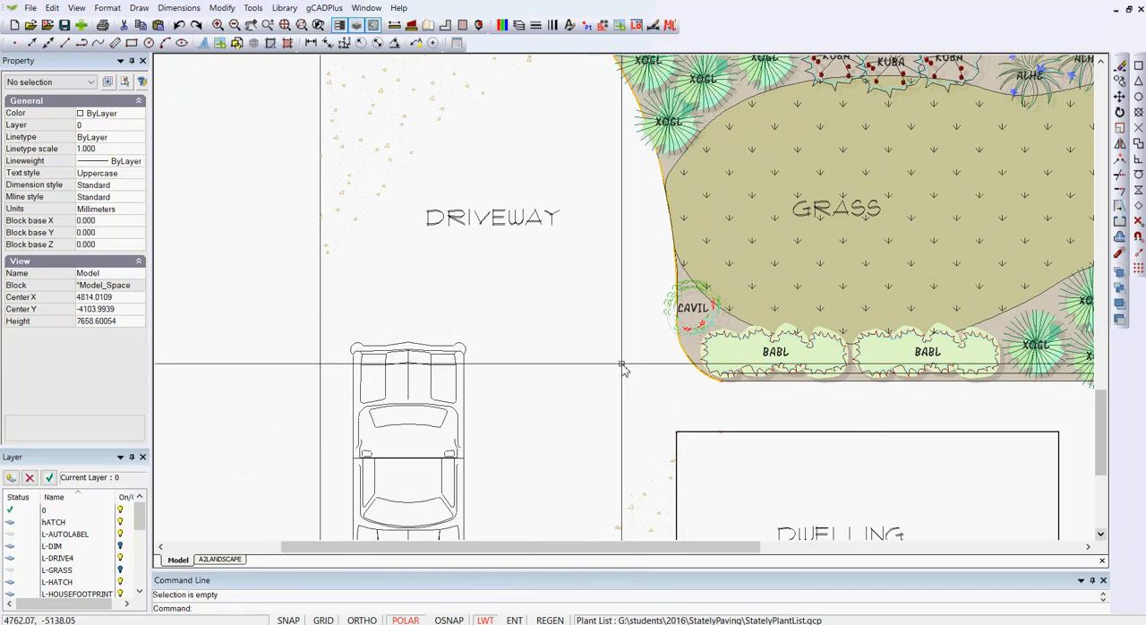
left_click(667, 307)
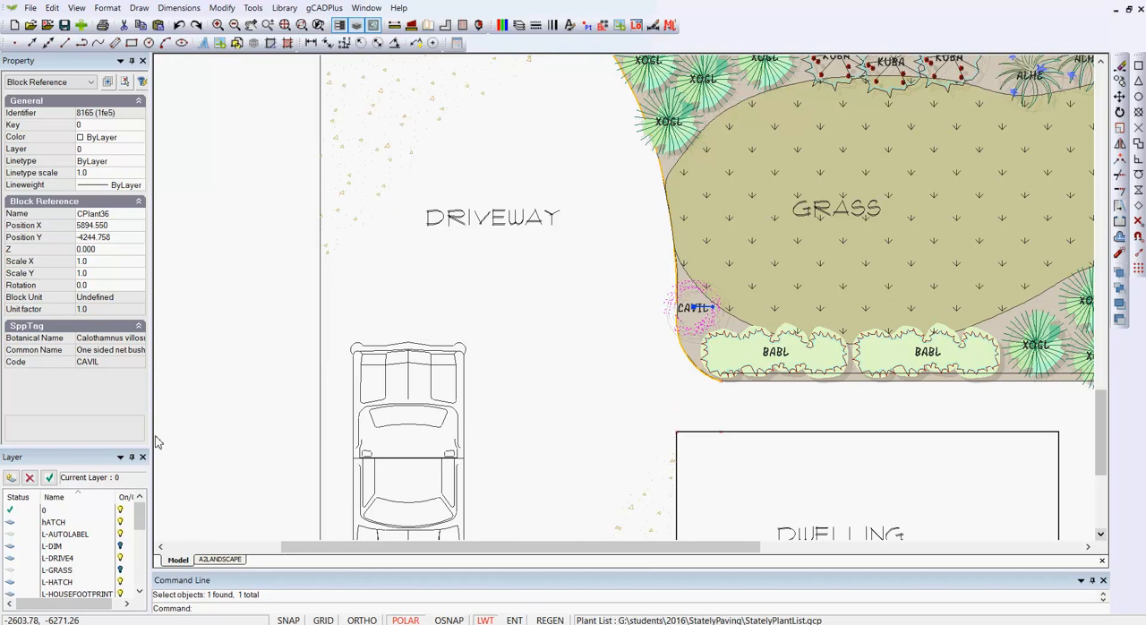
left_click_drag(153, 441, 226, 441)
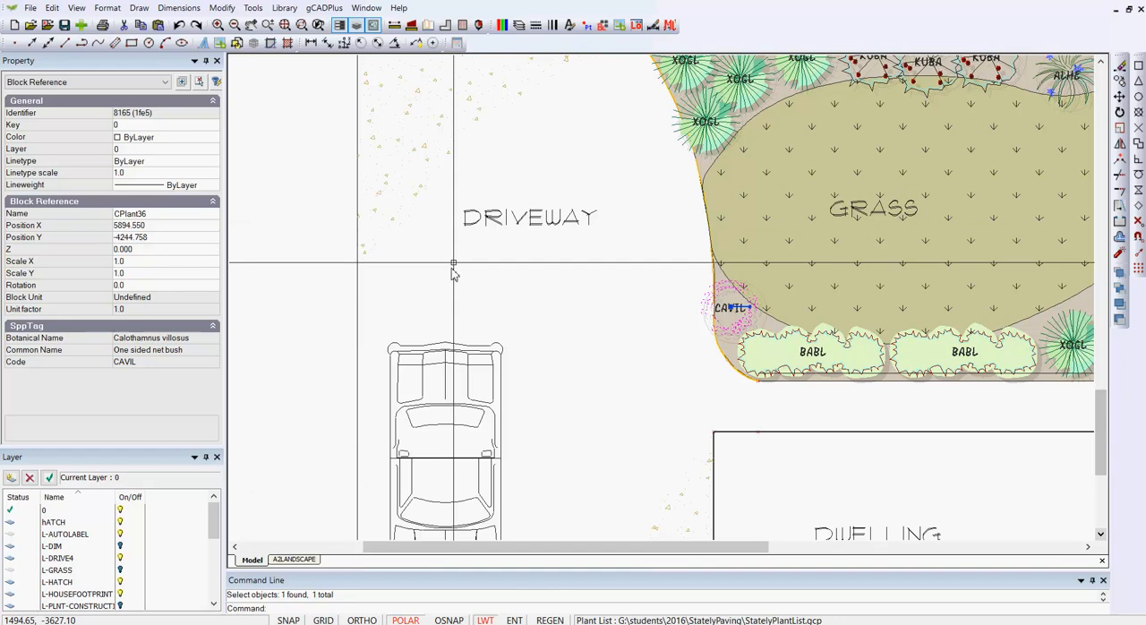
key("Escape")
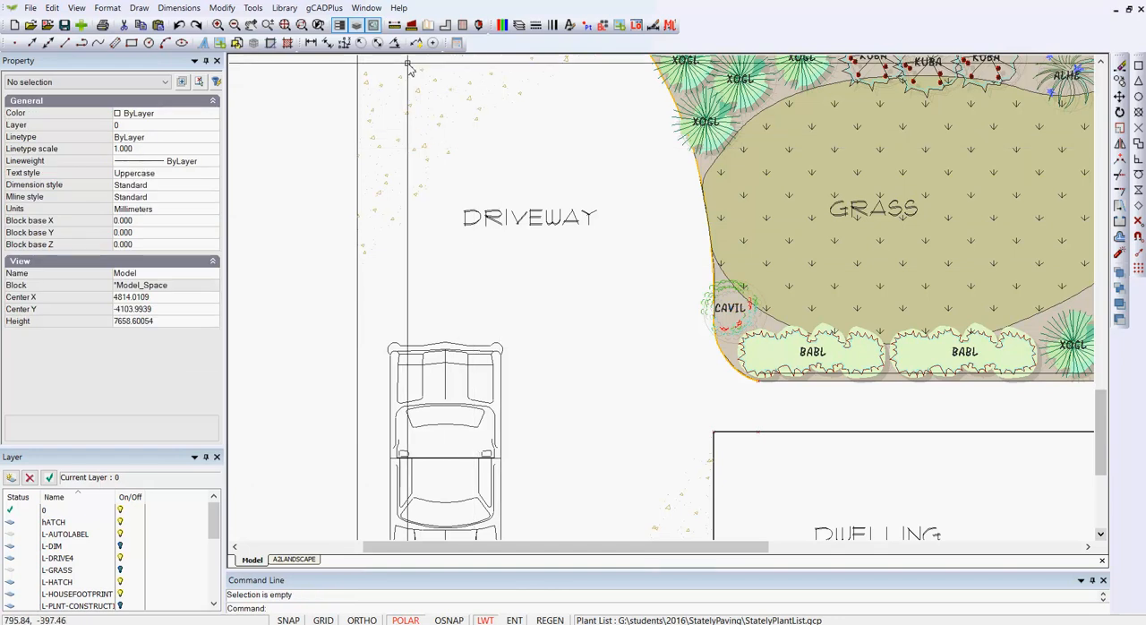
- Open the attached StatelyPlantList.gcp plant list for editing and review its botanical names and codes
left_click(324, 8)
mouse_move(427, 27)
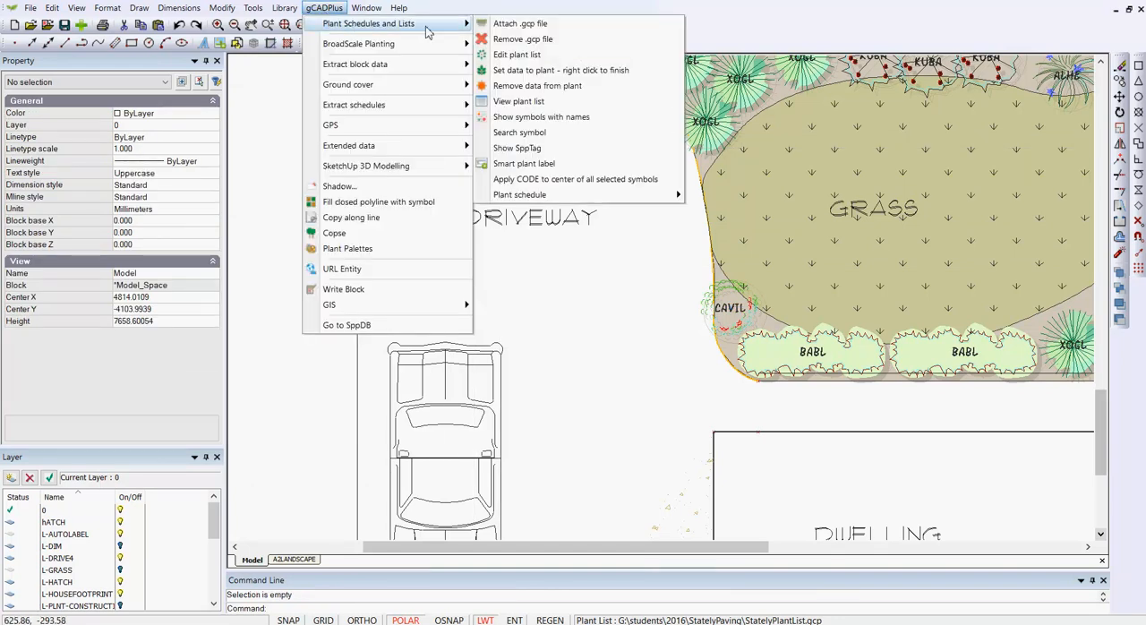
left_click(522, 55)
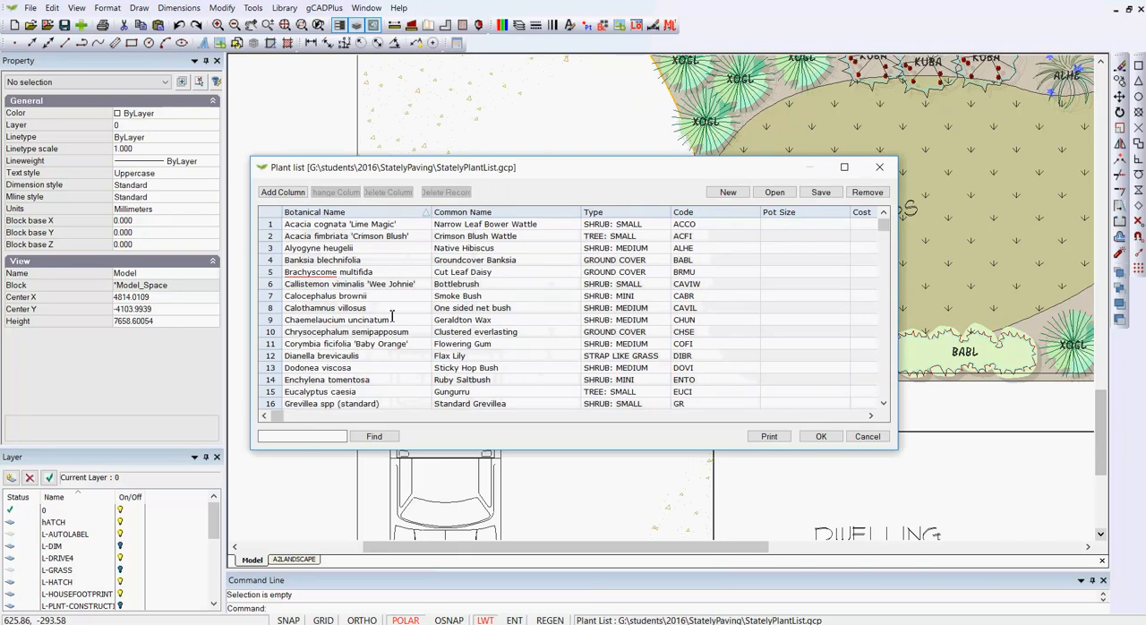
left_click(883, 380)
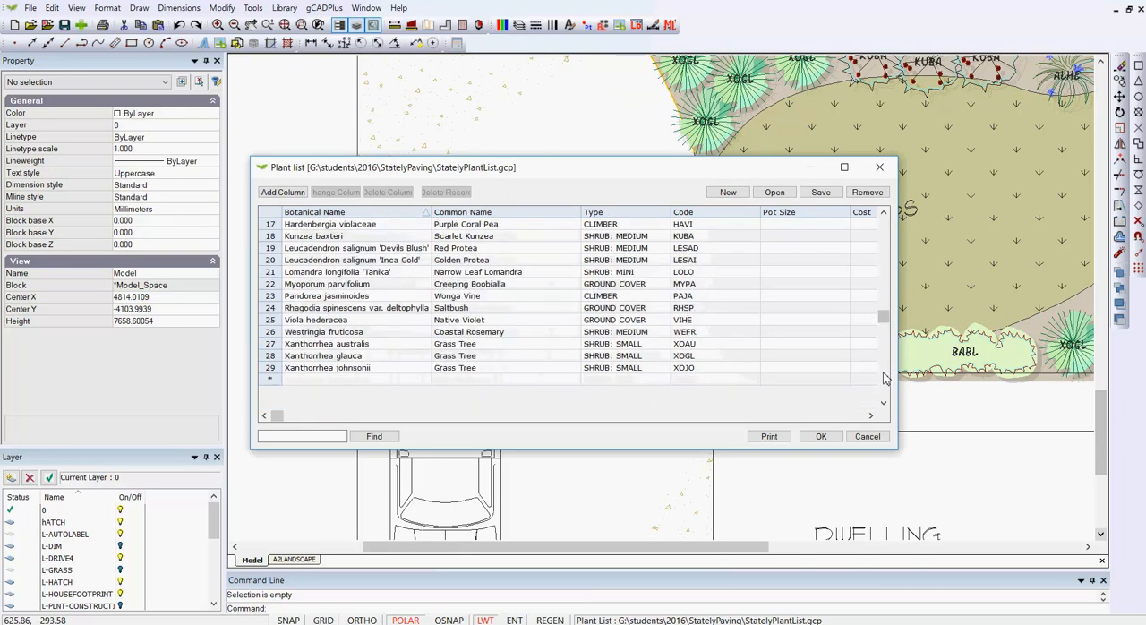
left_click_drag(882, 318, 890, 246)
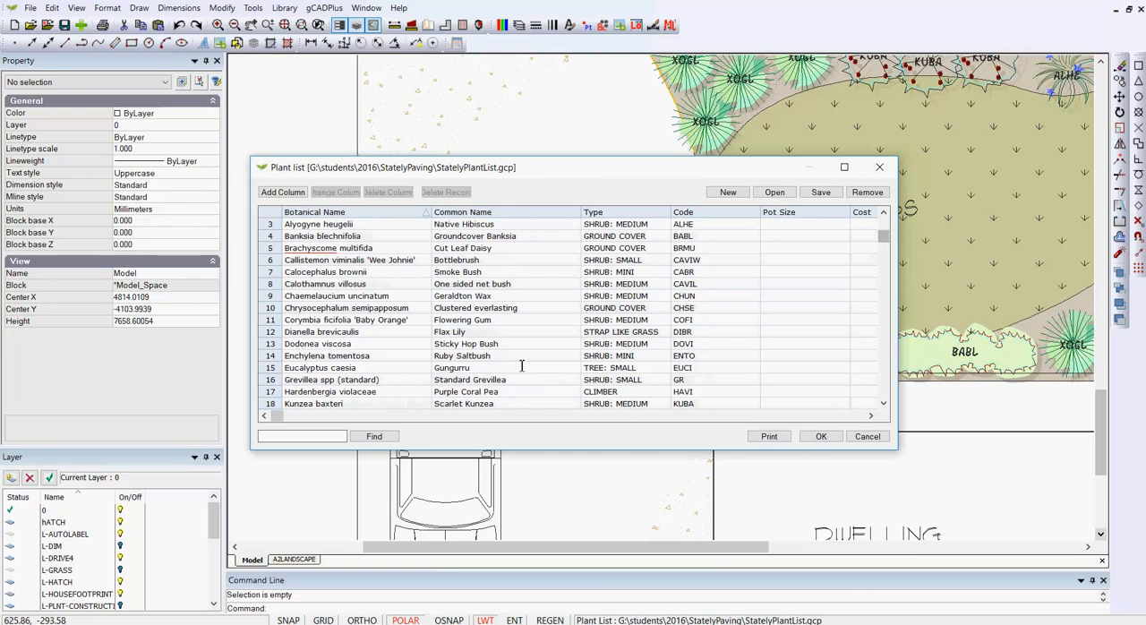
- Add the flagged word "Brachyscome" to the spelling dictionary and accept the plant list
right_click(304, 251)
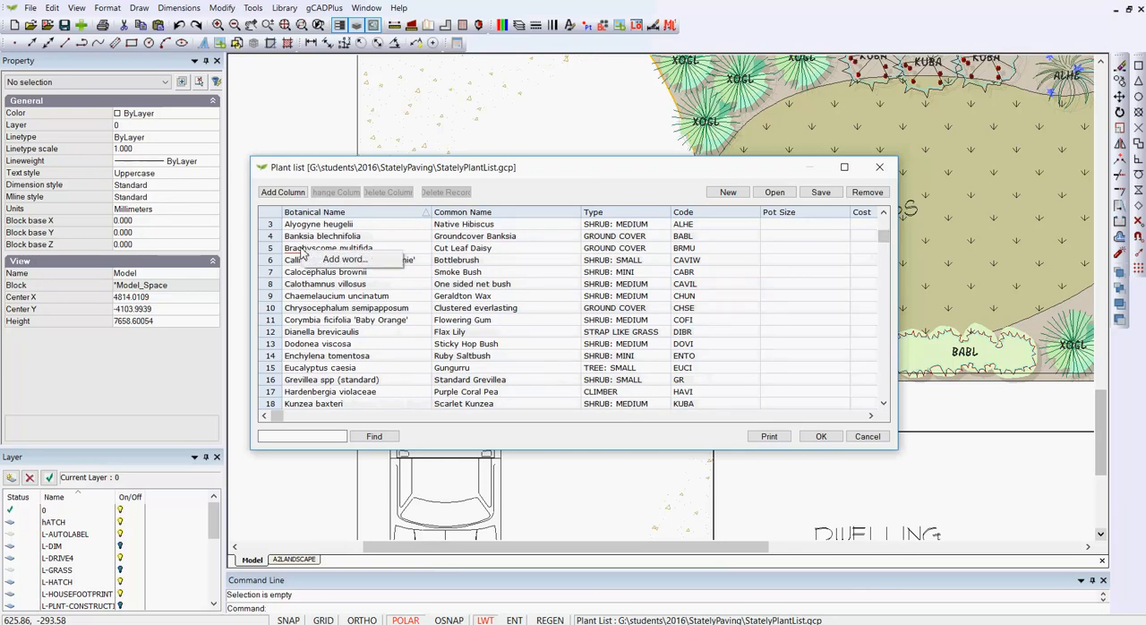
left_click(344, 265)
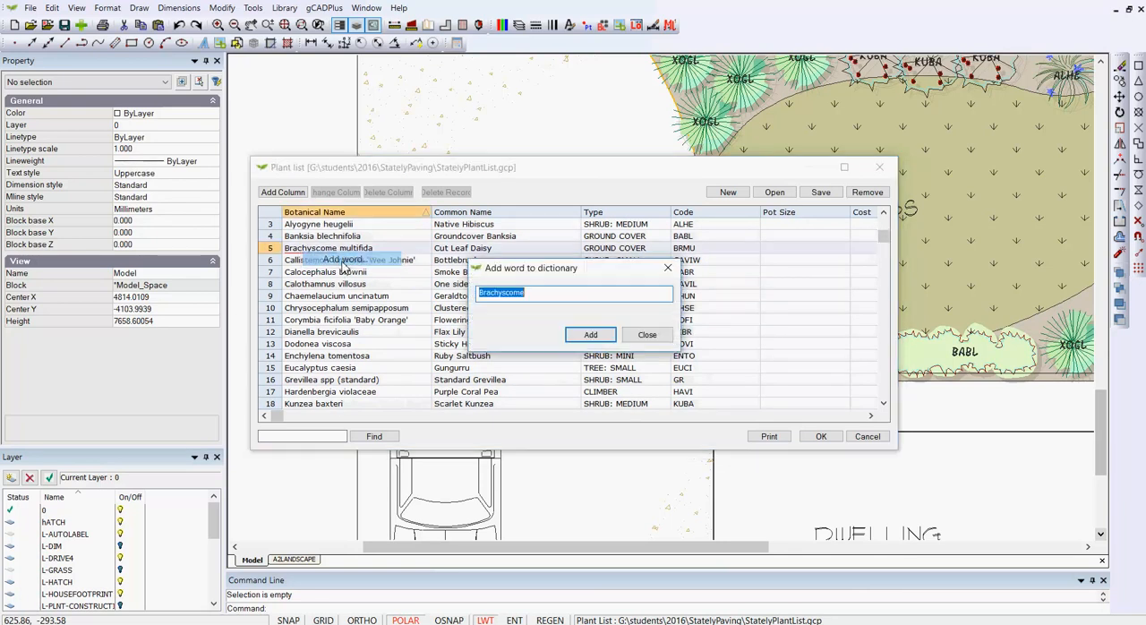
left_click(591, 334)
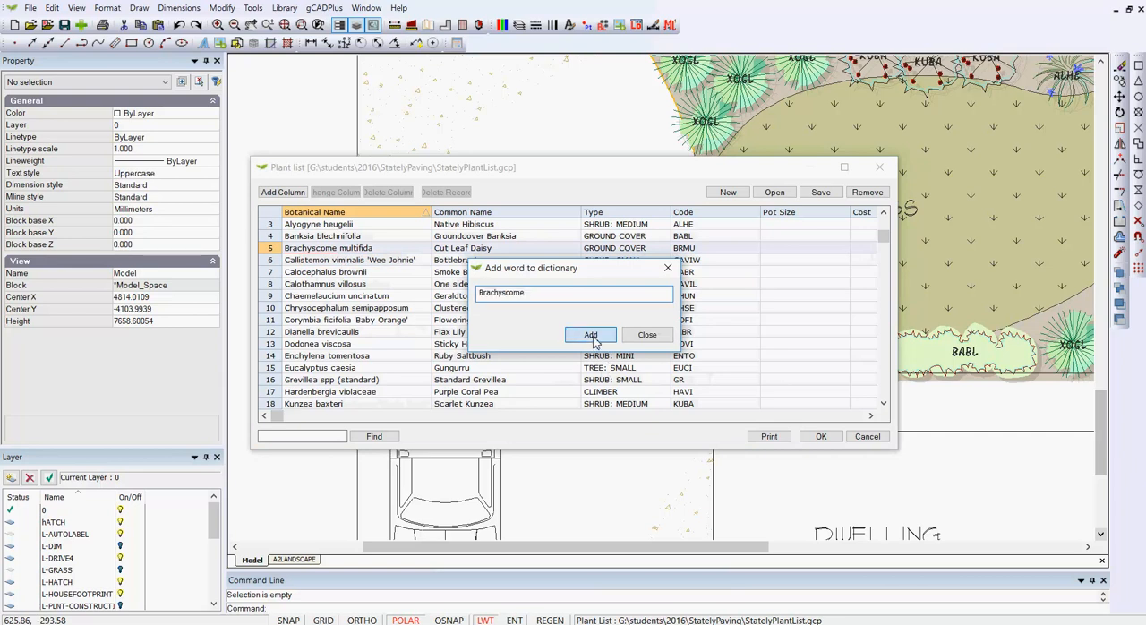
left_click(667, 267)
scroll(495, 307, "up", 1)
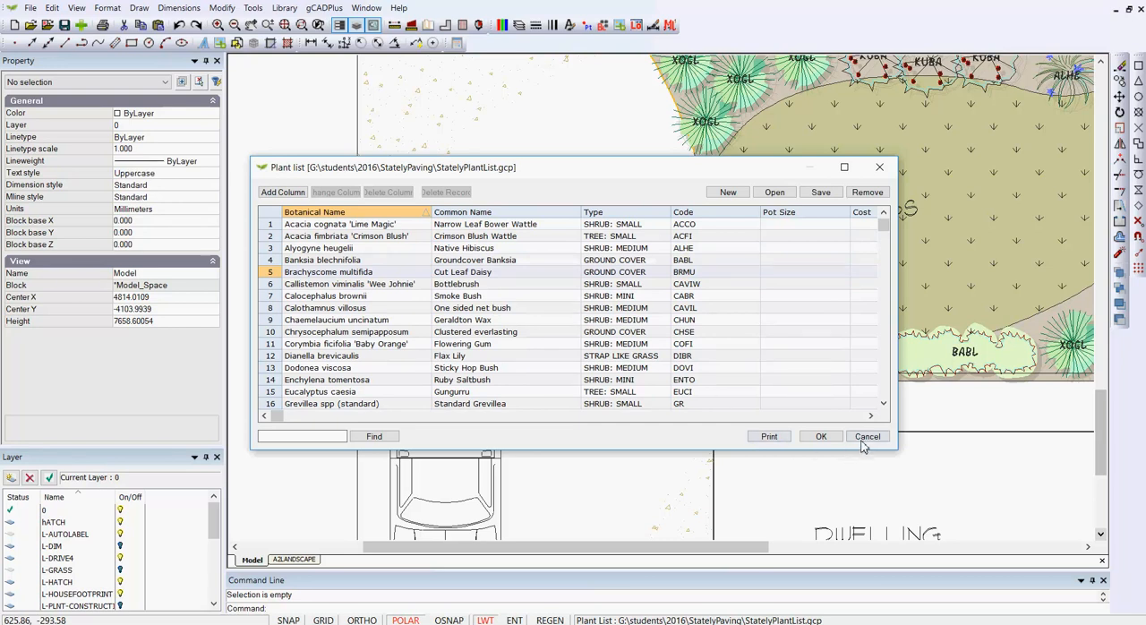
left_click(820, 436)
scroll(429, 383, "down", 2)
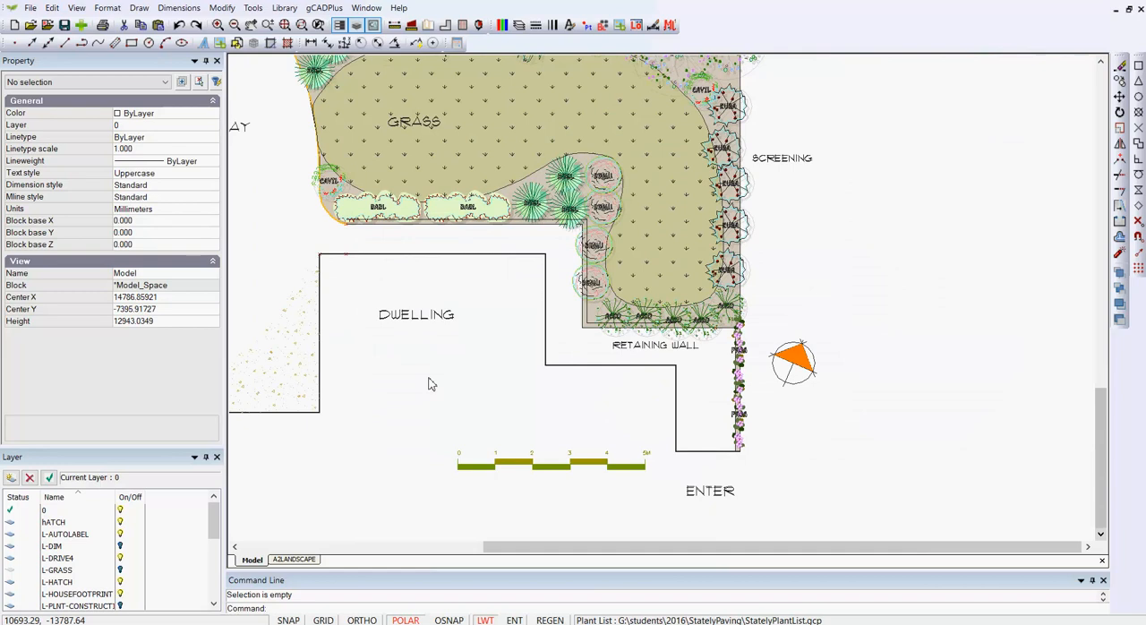
- Start a custom plant schedule including plant symbol, code, botanical name and common name beneath it, without red circle markers or pot size
left_click(331, 11)
mouse_move(380, 27)
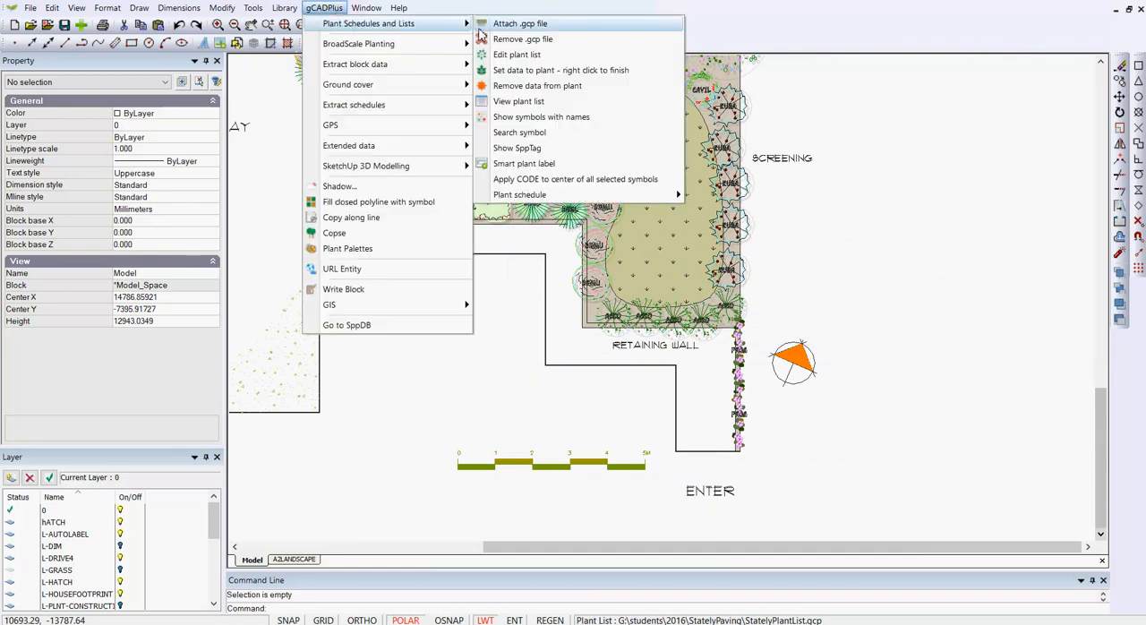
mouse_move(657, 195)
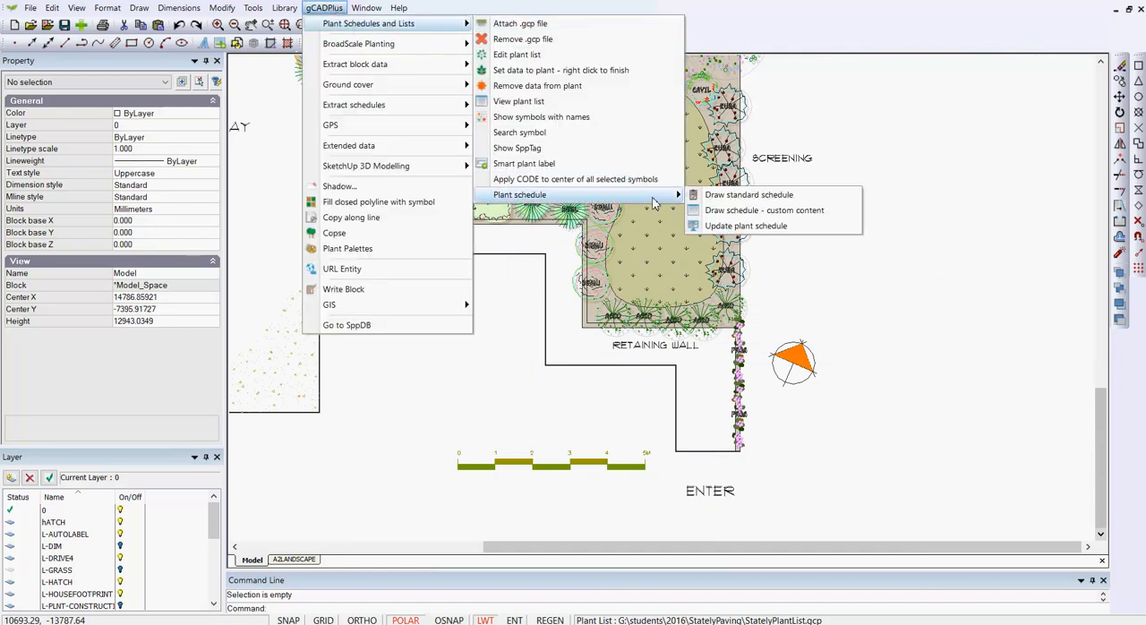
left_click(752, 211)
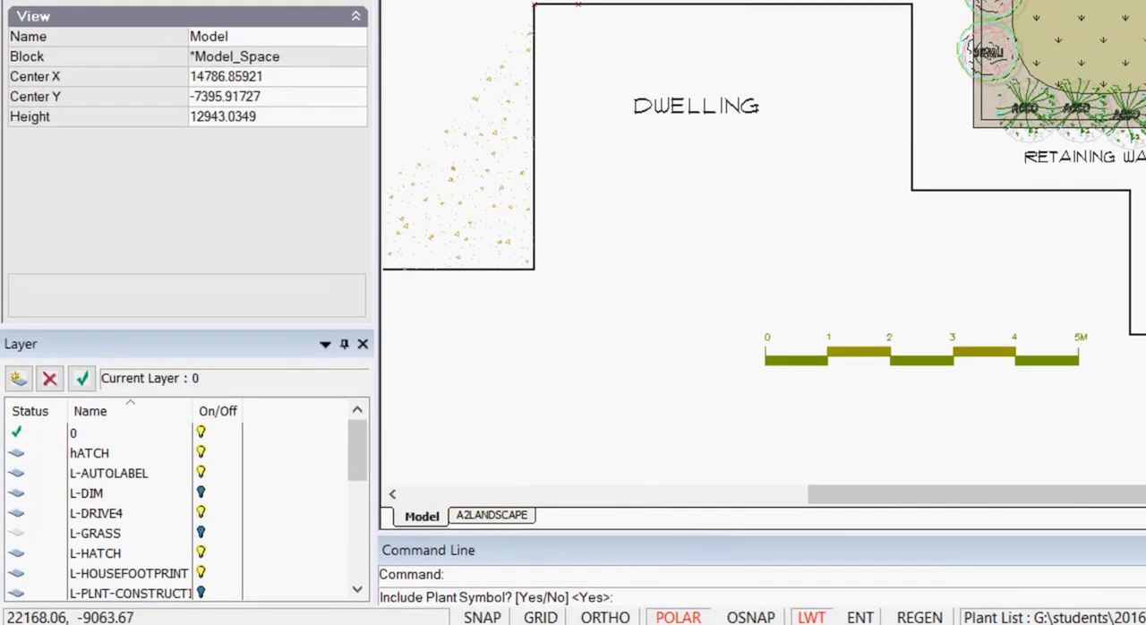
key("Return")
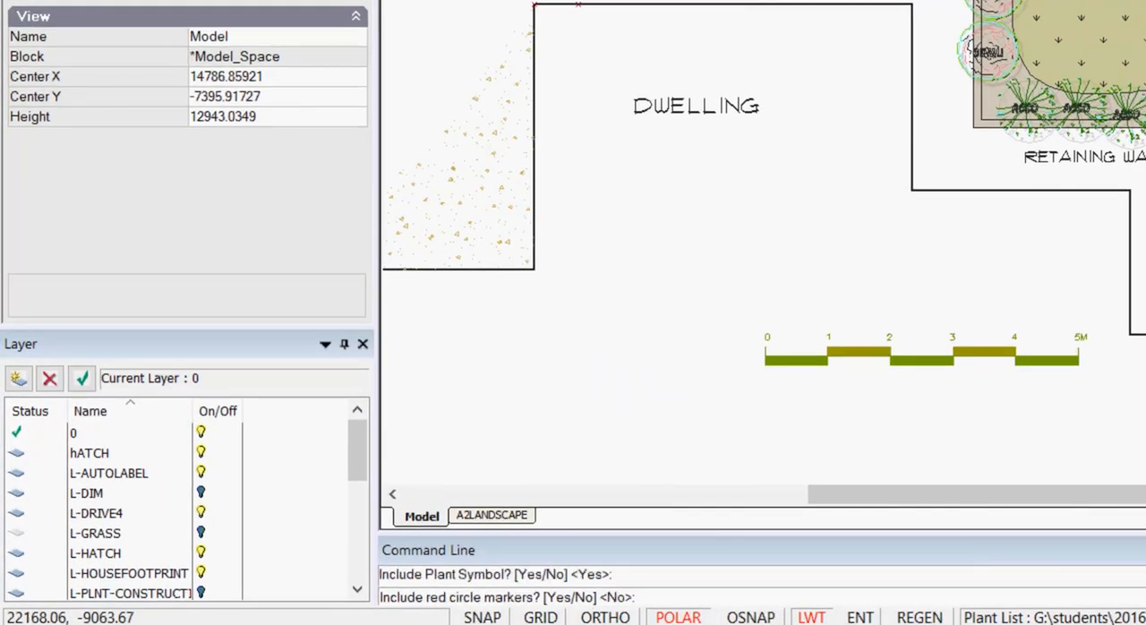
key("Return")
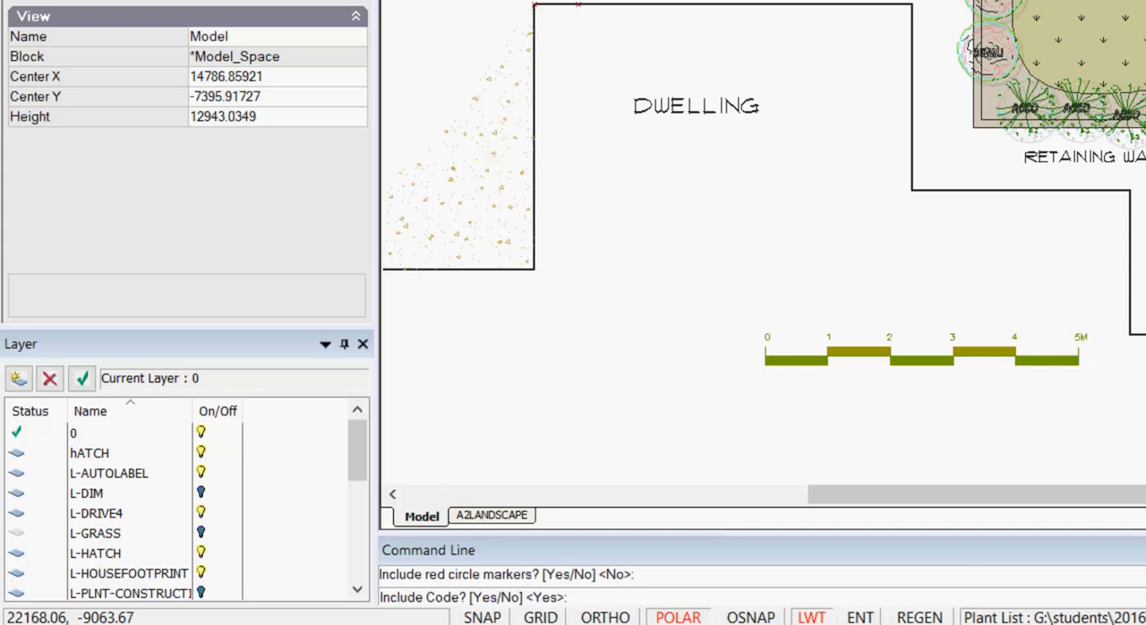
key("Return")
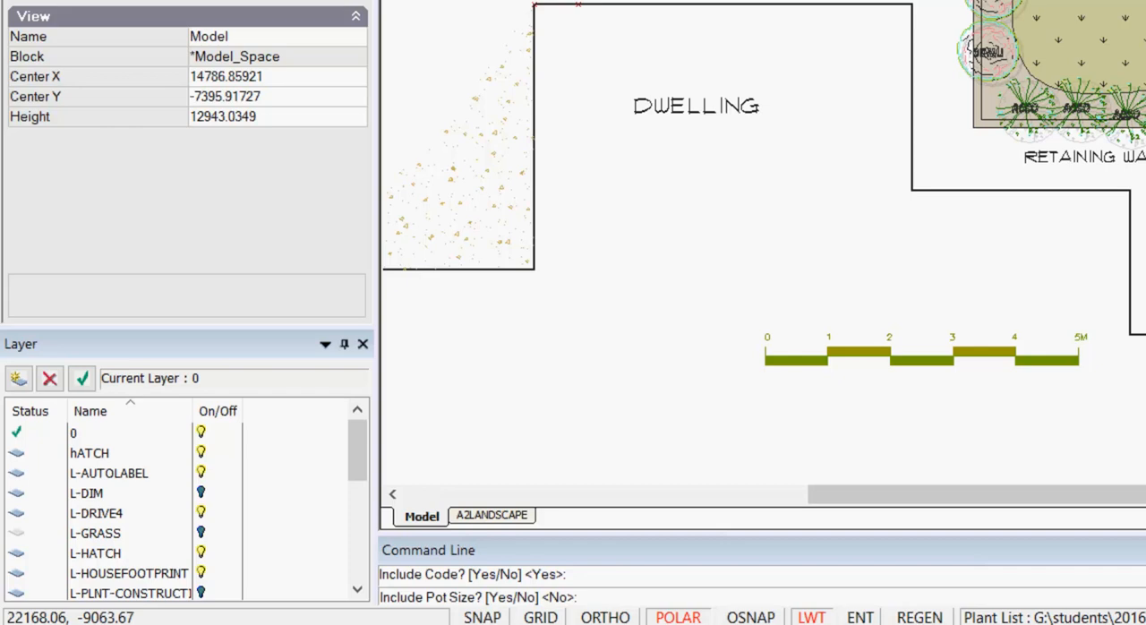
key("Return")
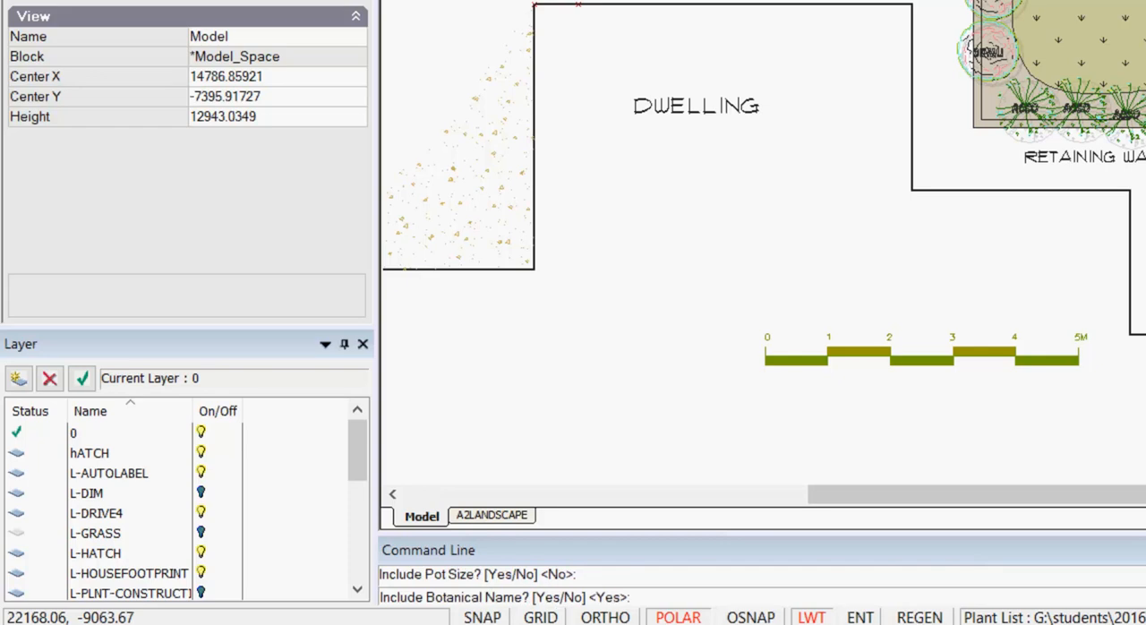
key("Return")
key("Return")
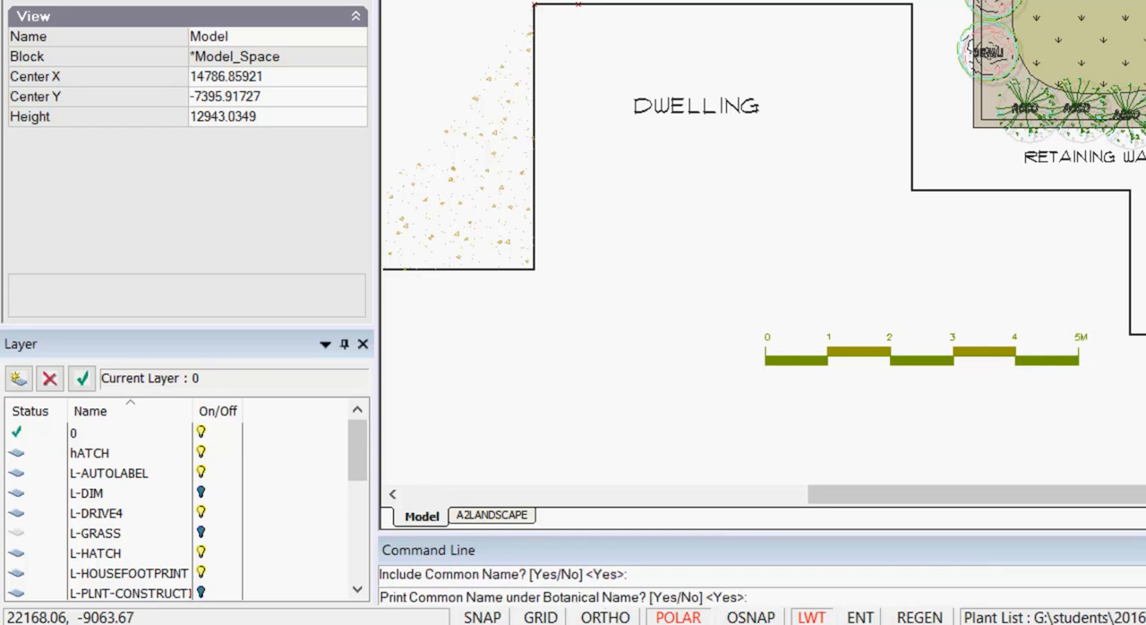
key("Return")
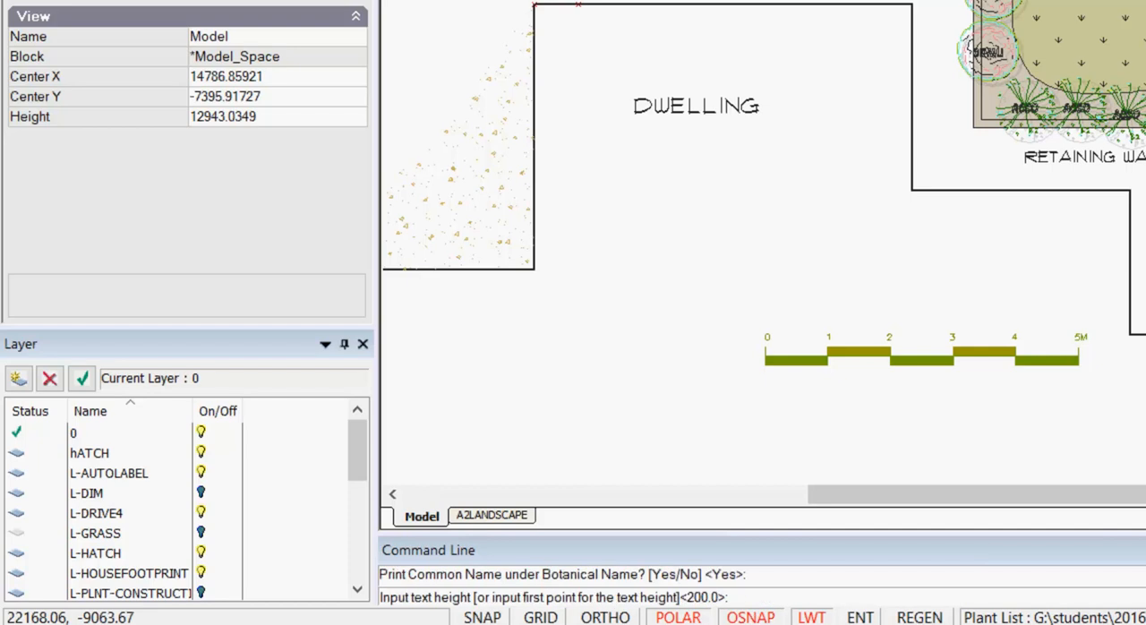
- Set the plant schedule's text height to 175 and place the table in the empty area beside the screening plants
type("175")
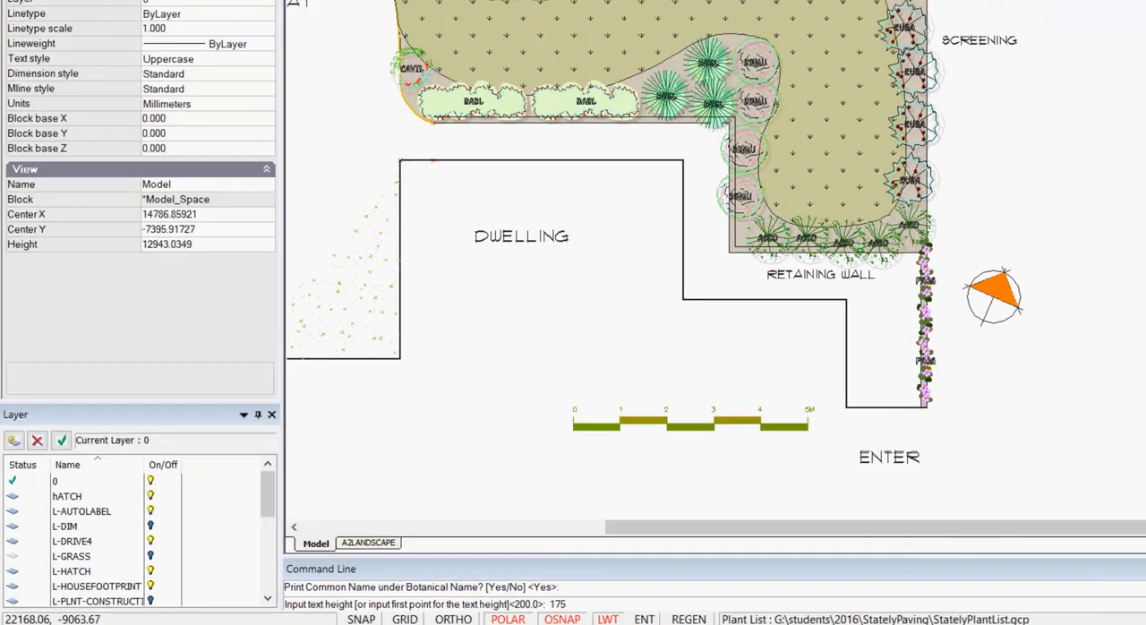
key("Return")
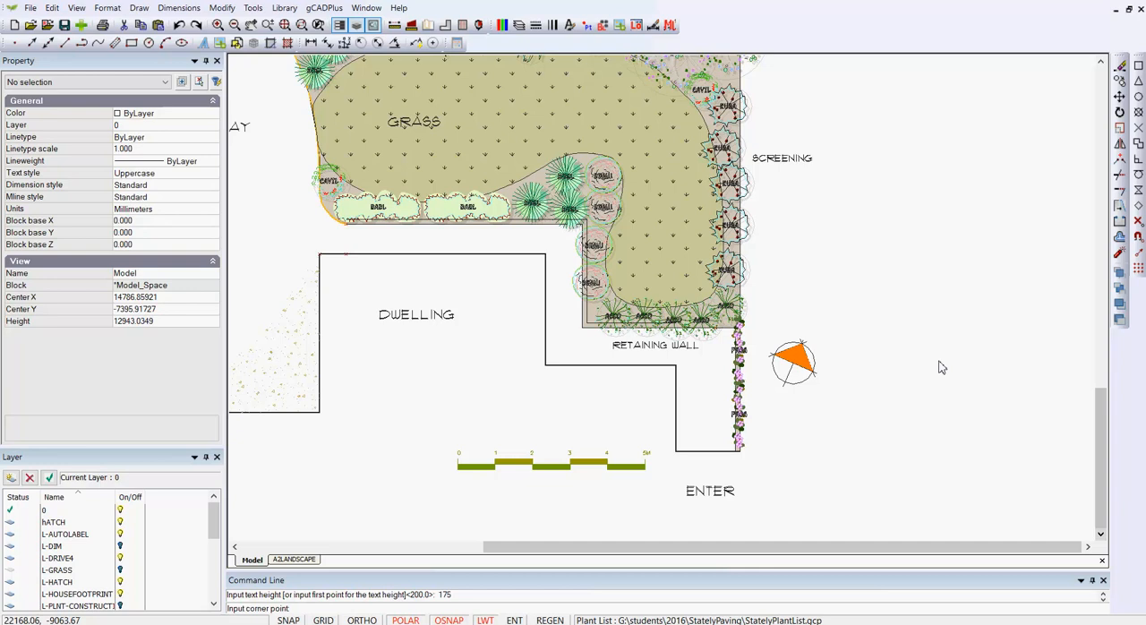
mouse_move(929, 150)
middle_mouse_down()
mouse_move(729, 174)
mouse_move(767, 131)
middle_mouse_up()
left_click(767, 129)
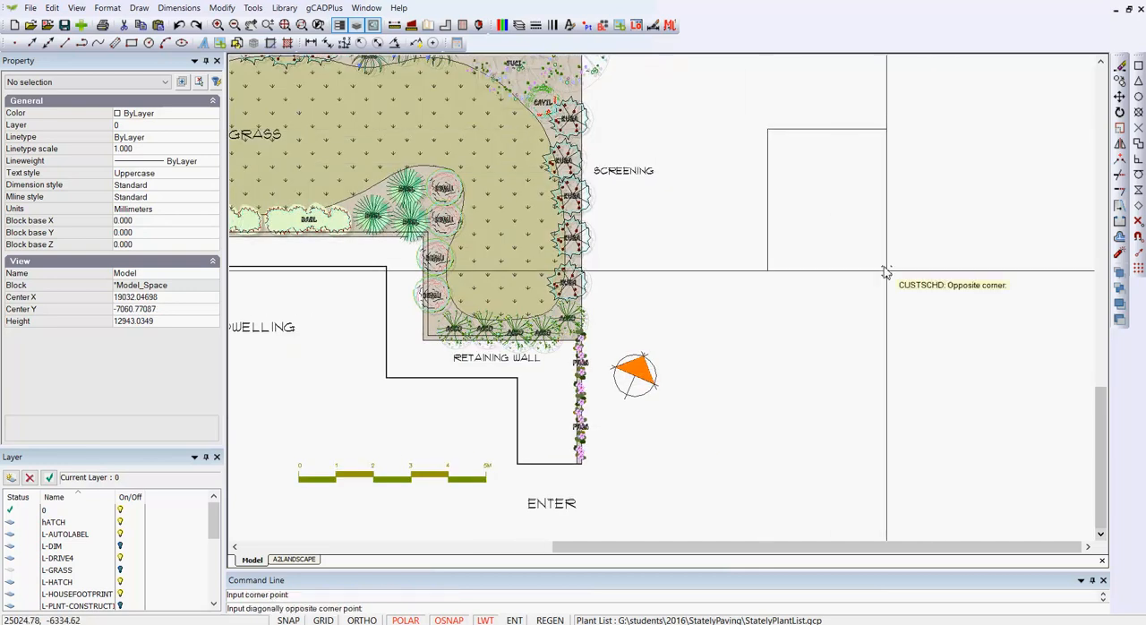
left_click(975, 379)
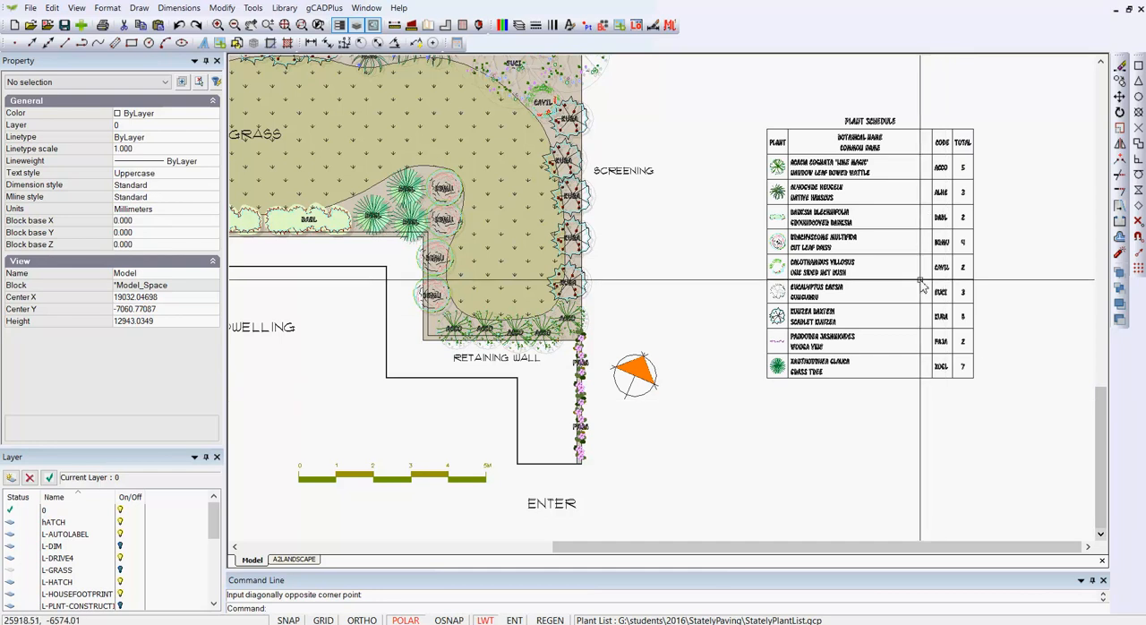
scroll(924, 283, "up", 1)
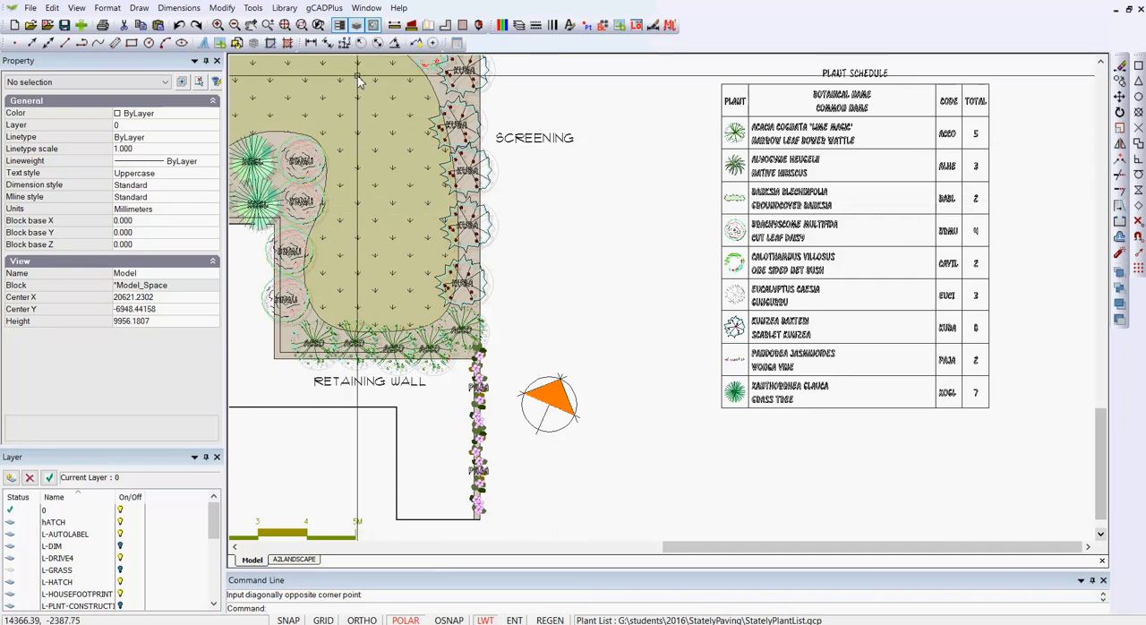
- Extract the plant schedule as a CSV file to the Desktop, overwriting StoredData.csv
left_click(324, 8)
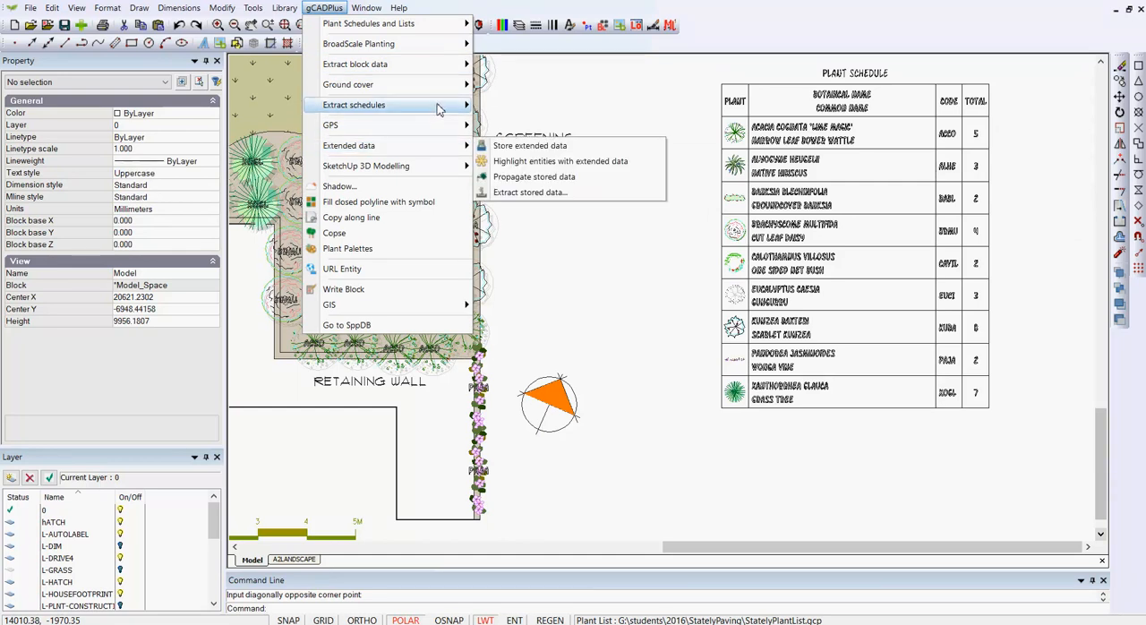
mouse_move(439, 109)
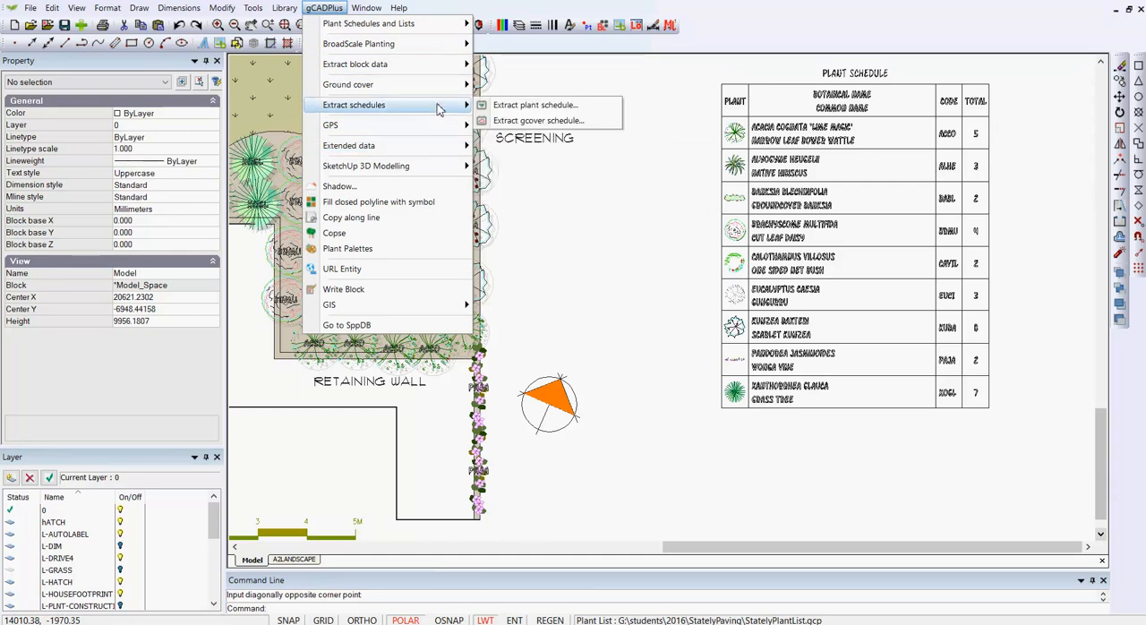
left_click(535, 106)
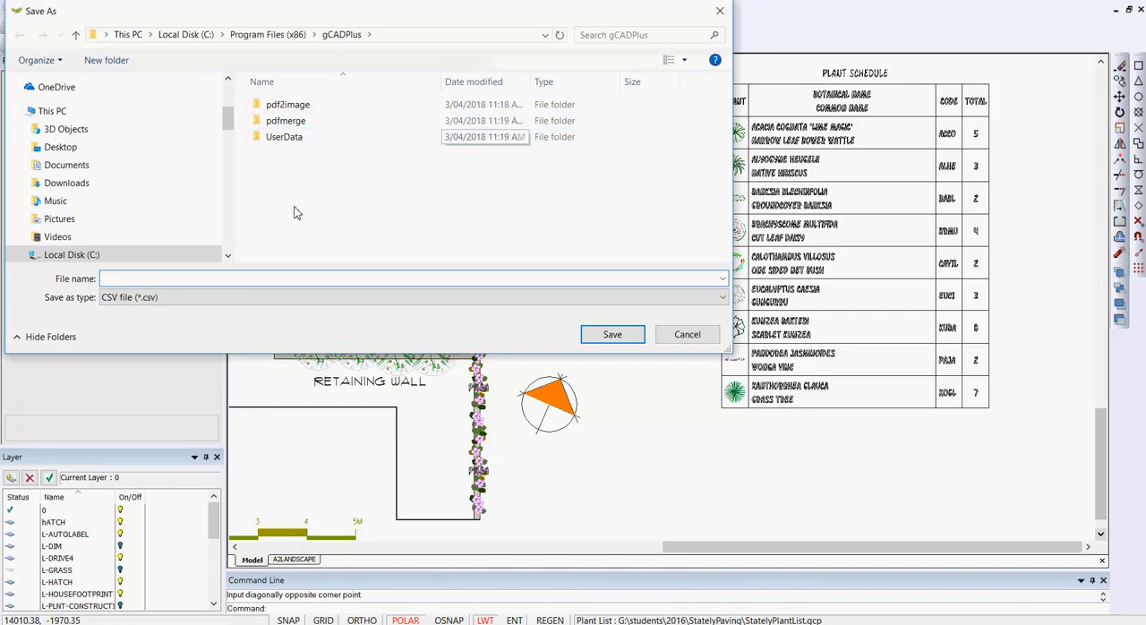
left_click(66, 151)
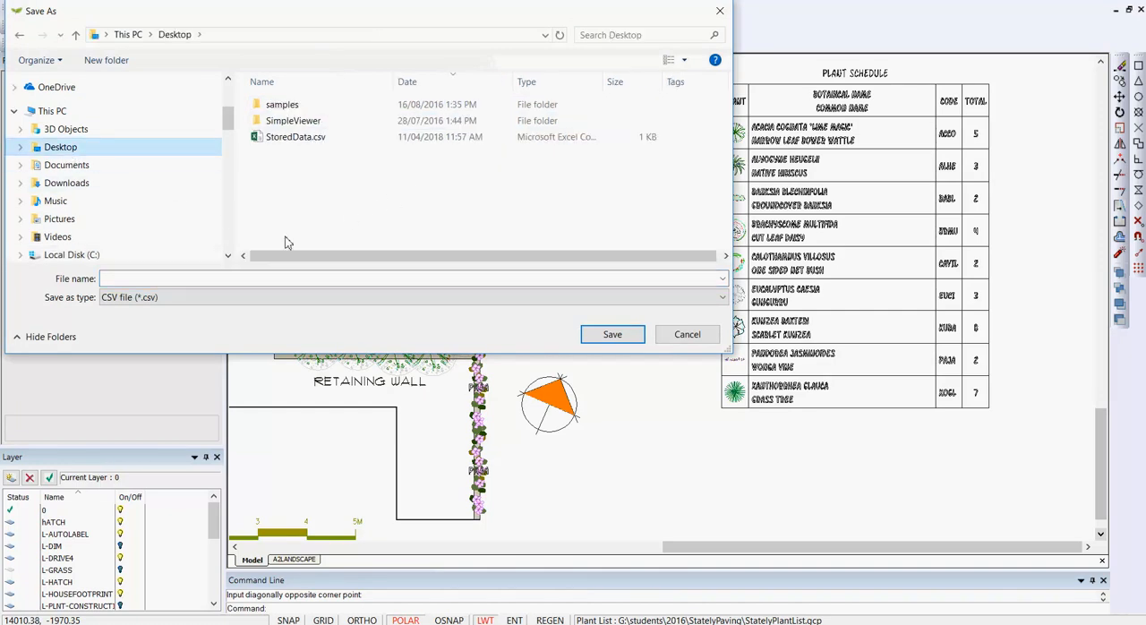
left_click(269, 139)
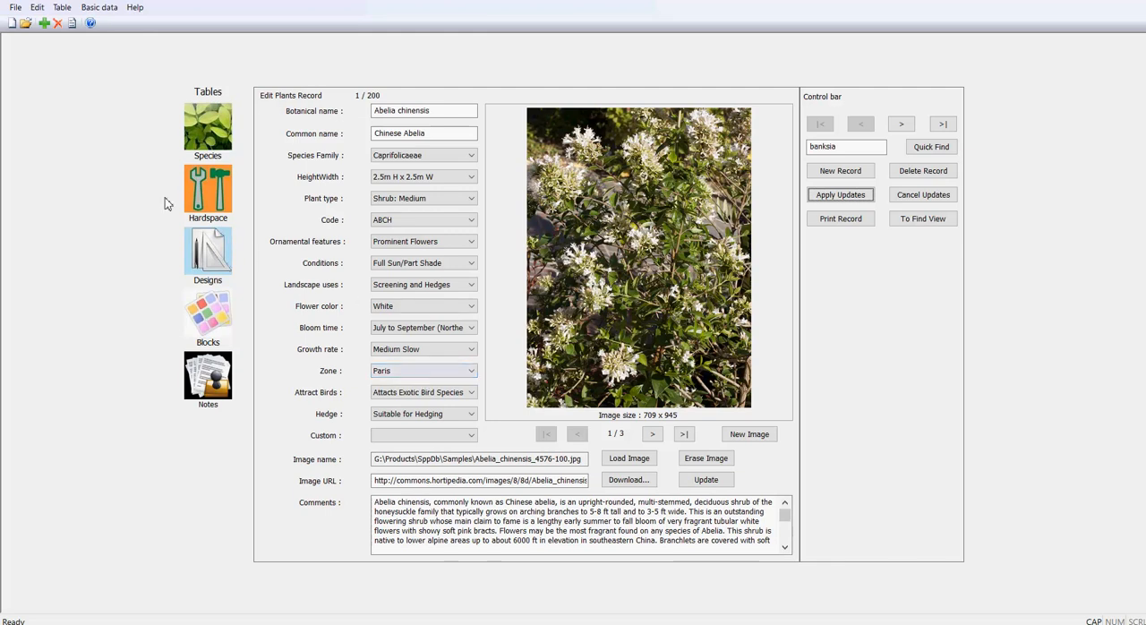
- Import StoredData.csv from the Desktop into the SppDB plant database, clearing the tags of all plant records
left_click(16, 12)
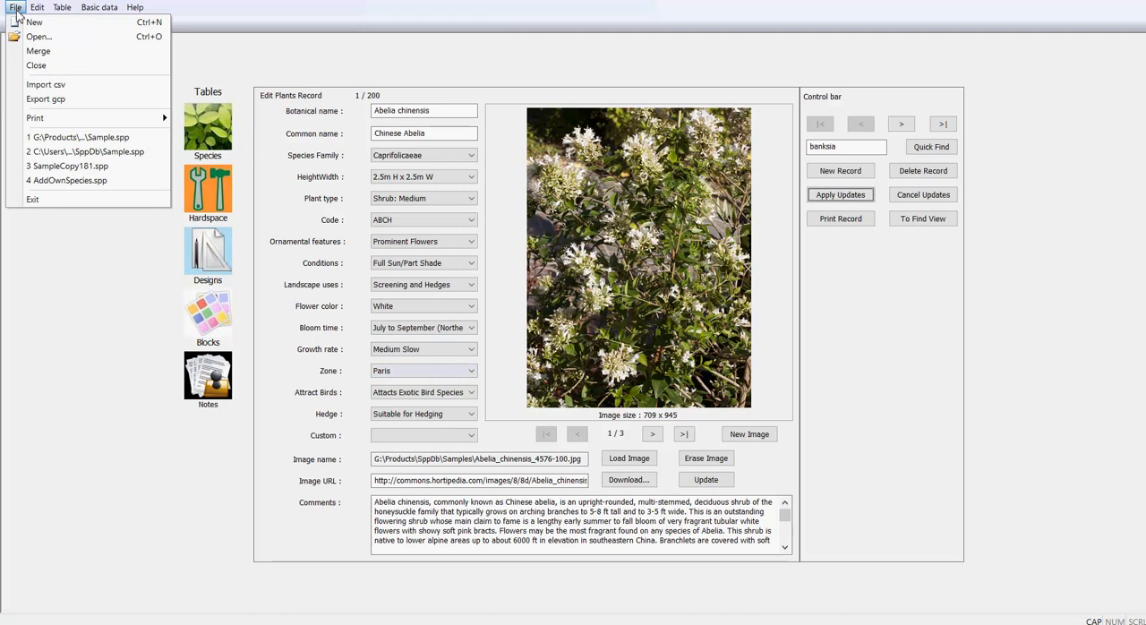
left_click(55, 86)
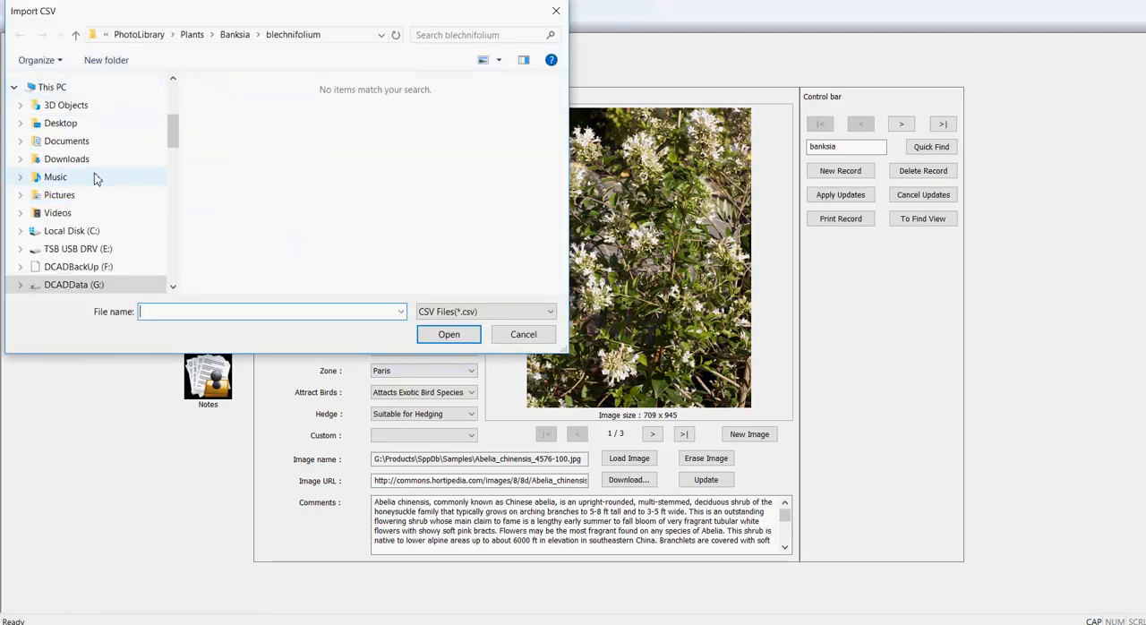
left_click(68, 123)
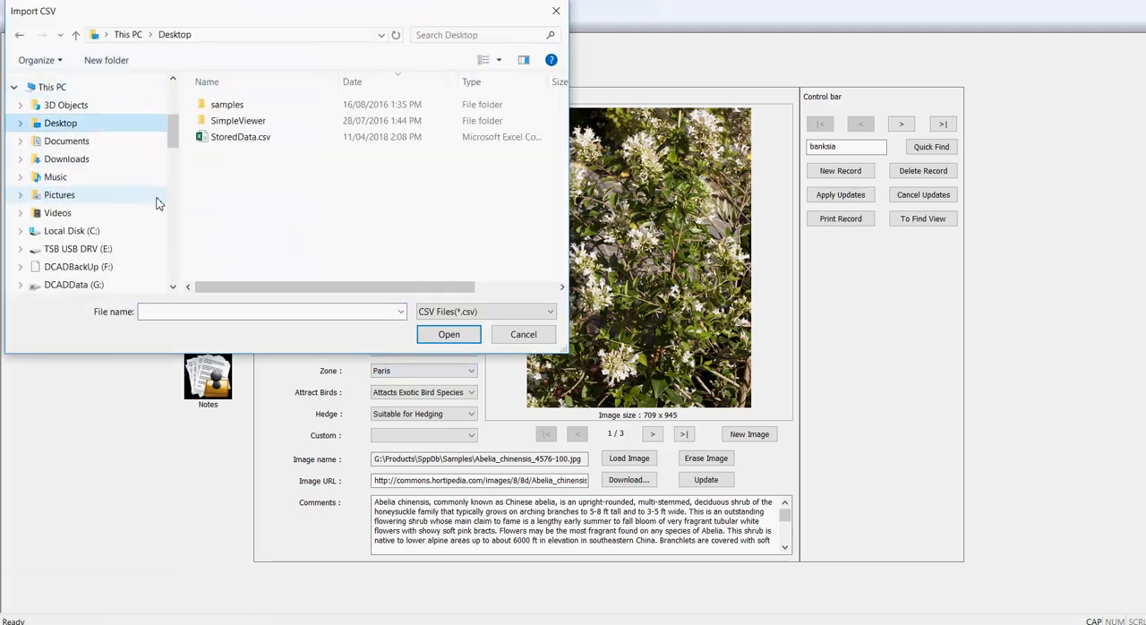
left_click(238, 138)
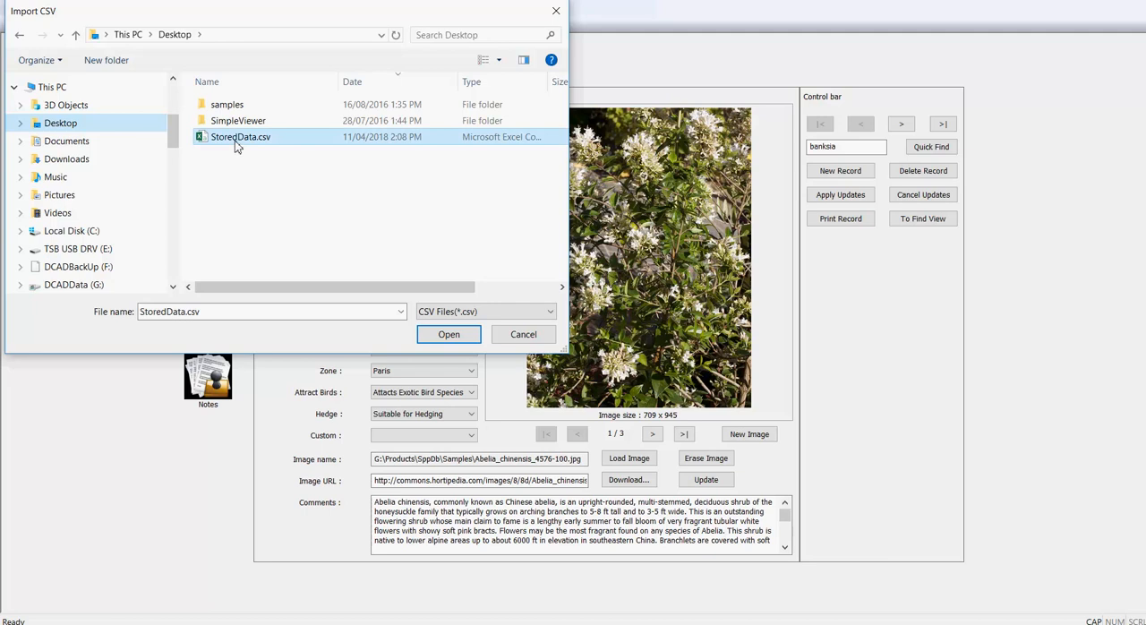
left_click(449, 334)
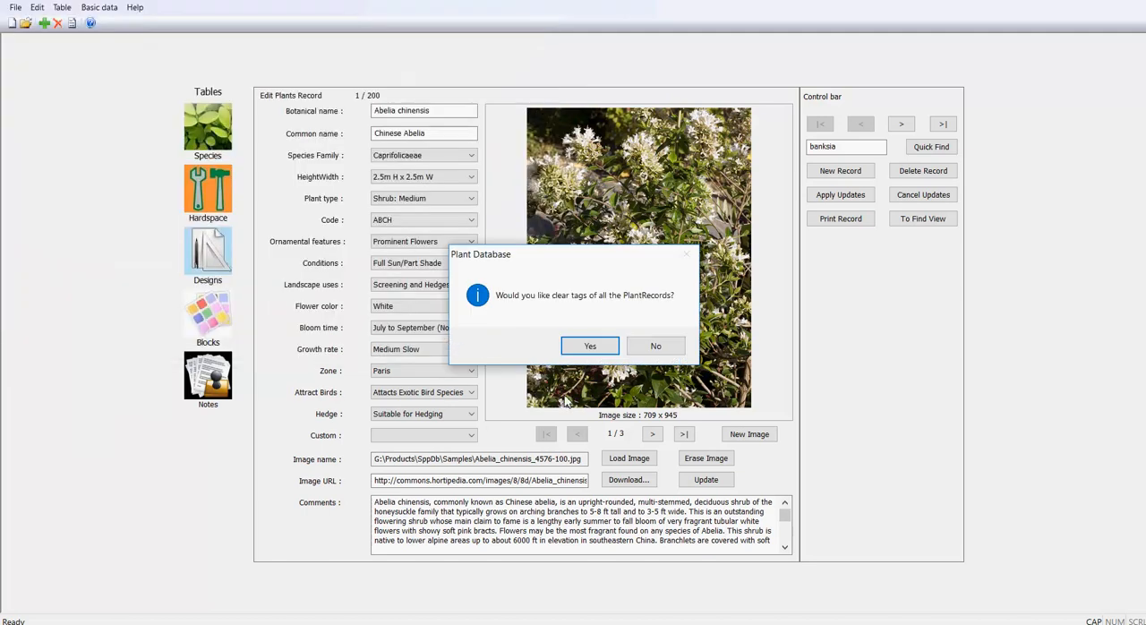
left_click(589, 350)
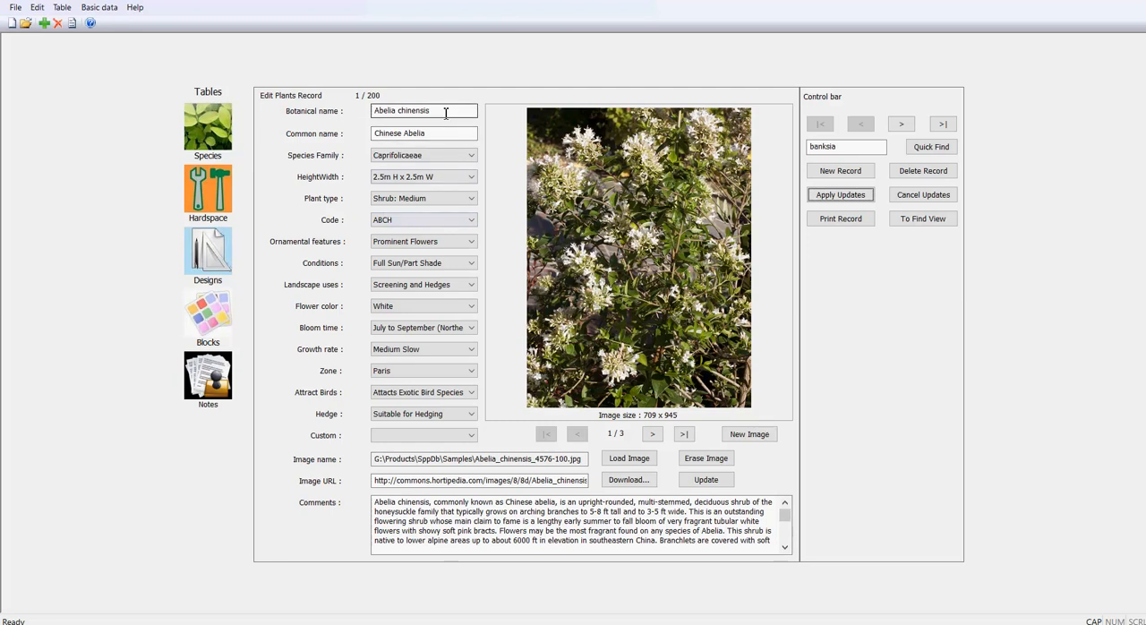
- Search the plant records for KUNZEA with Quick Find
left_click(811, 147)
double_click(809, 148)
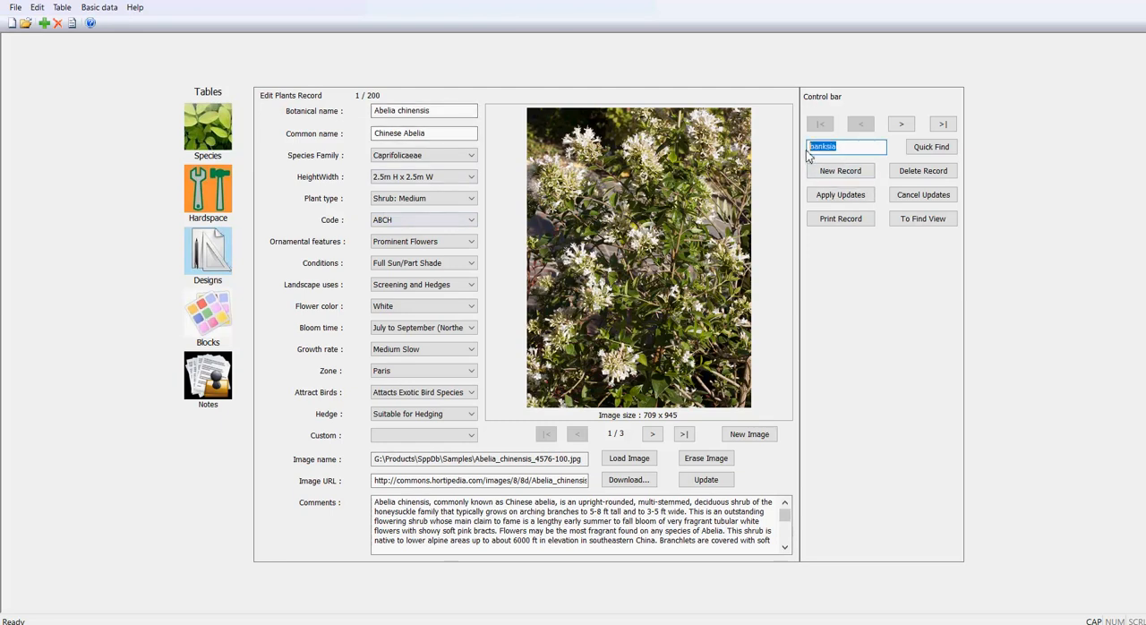
type("KUNZEA")
key("Return")
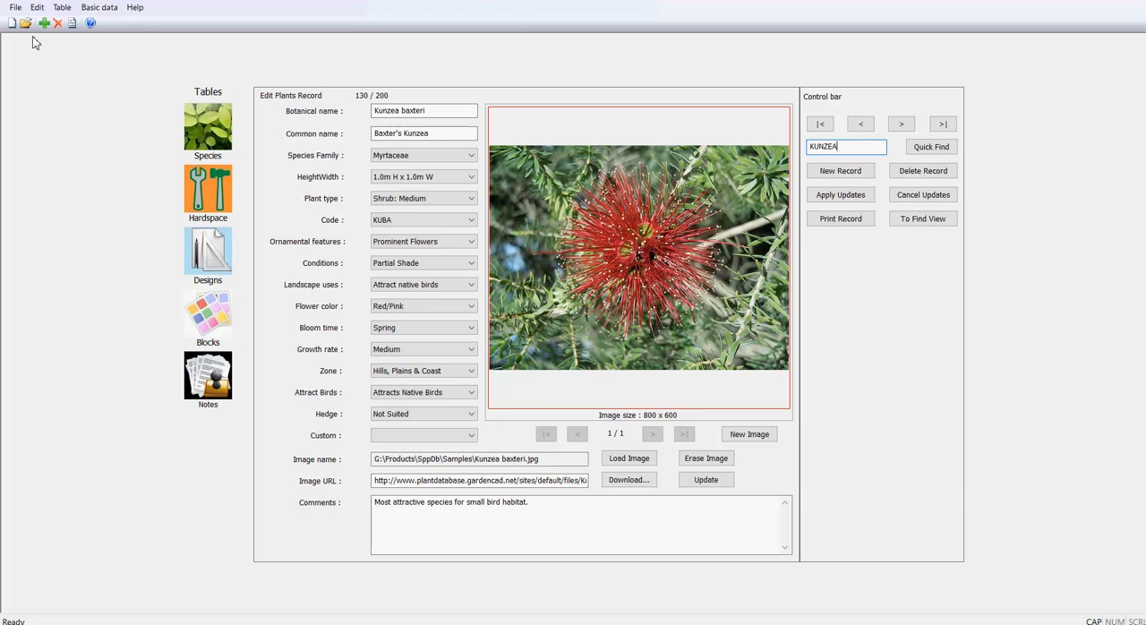
- Print the tagged plant records without image name and image URL, using the Bullzip PDF Printer
left_click(15, 8)
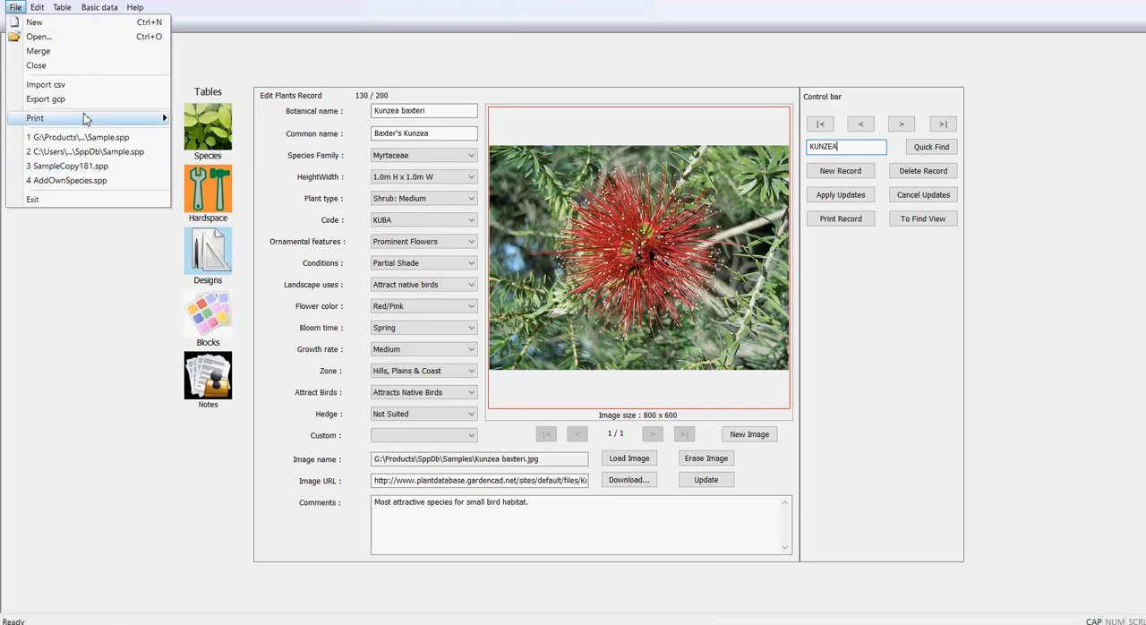
mouse_move(89, 118)
left_click(206, 131)
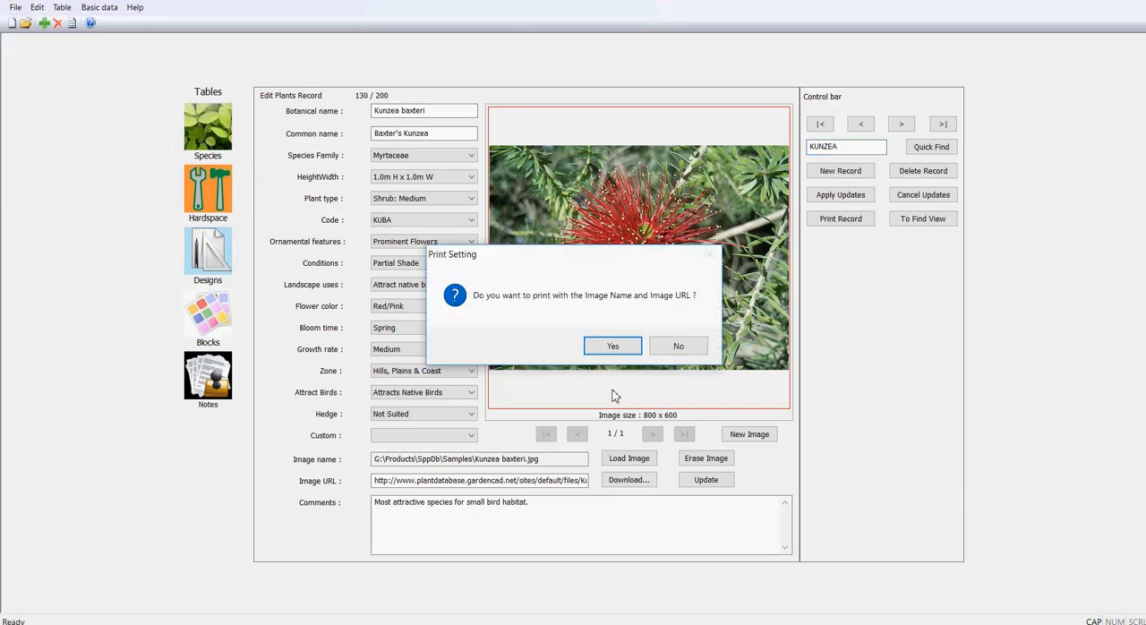
left_click(678, 347)
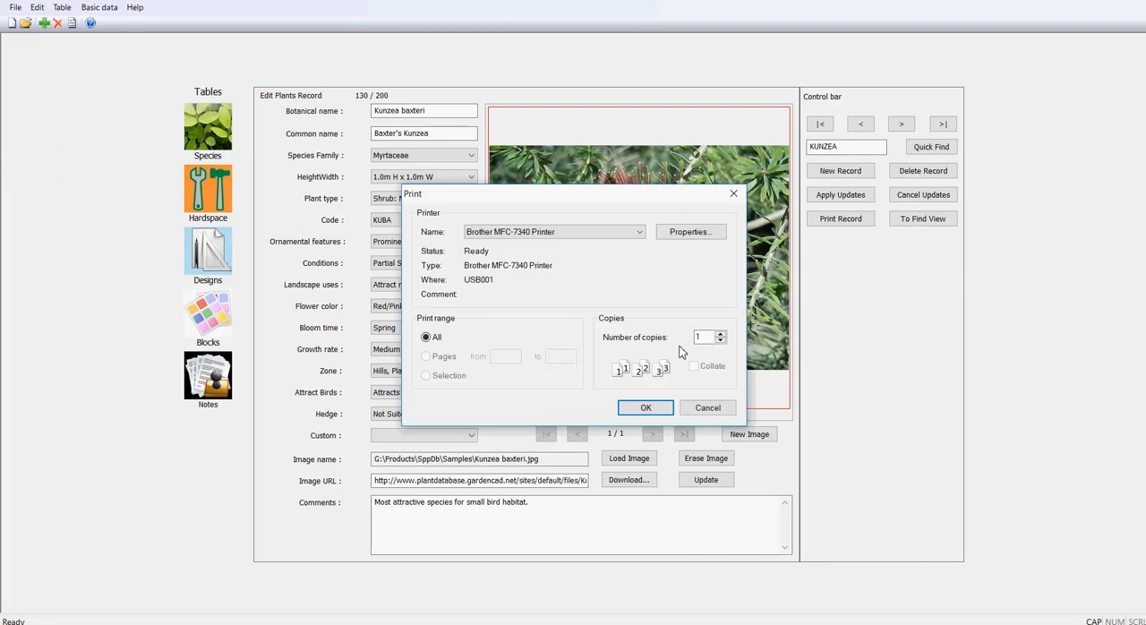
left_click(641, 235)
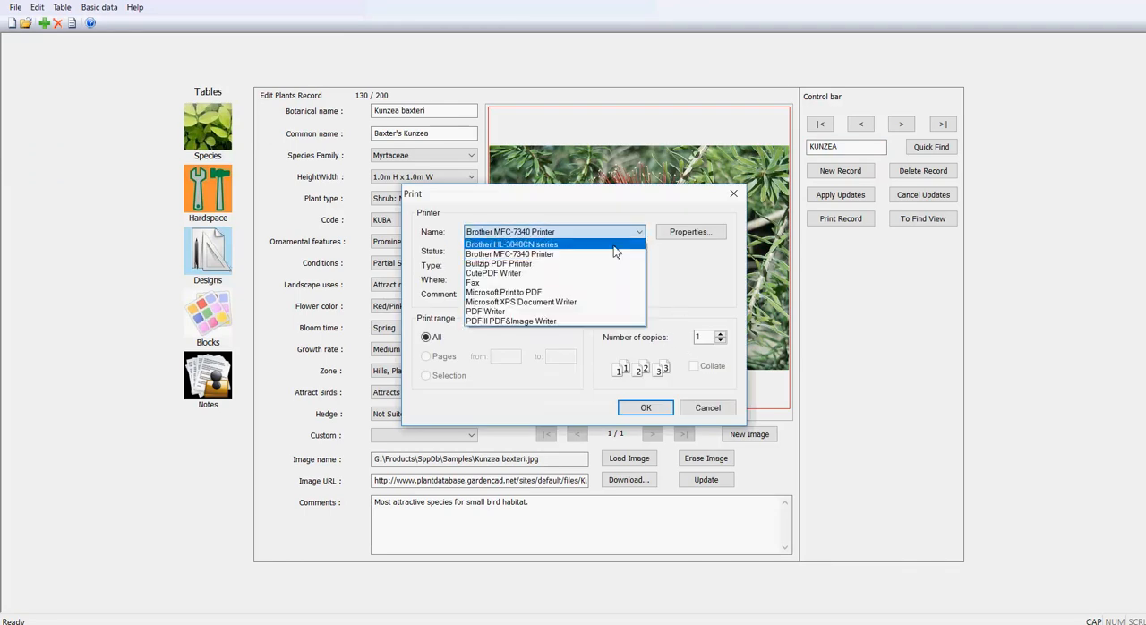
left_click(525, 274)
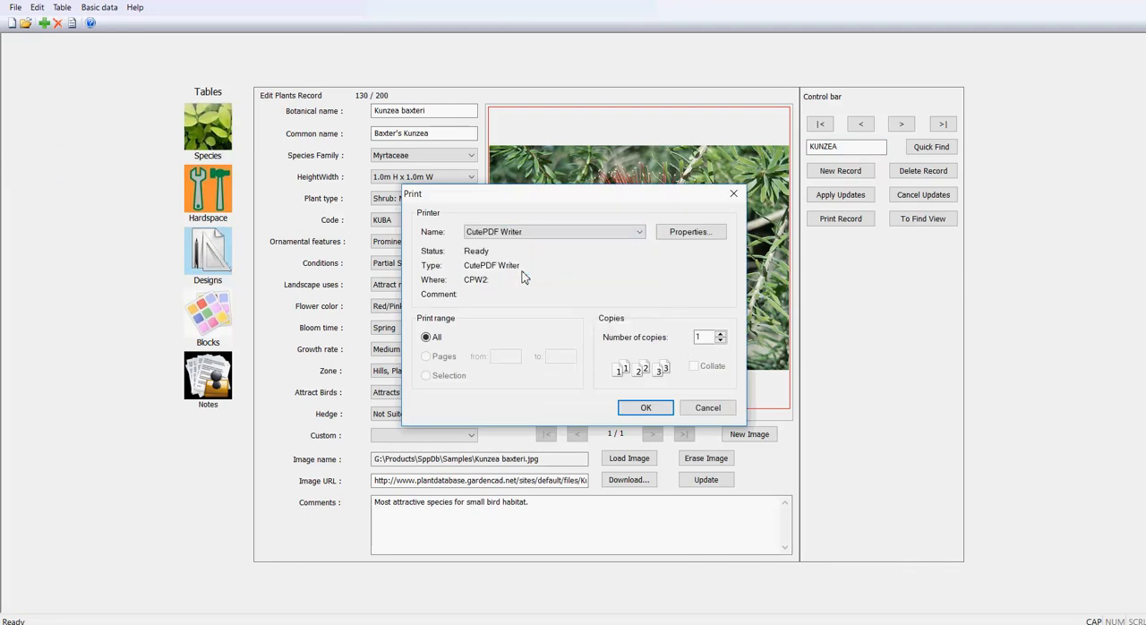
left_click(635, 234)
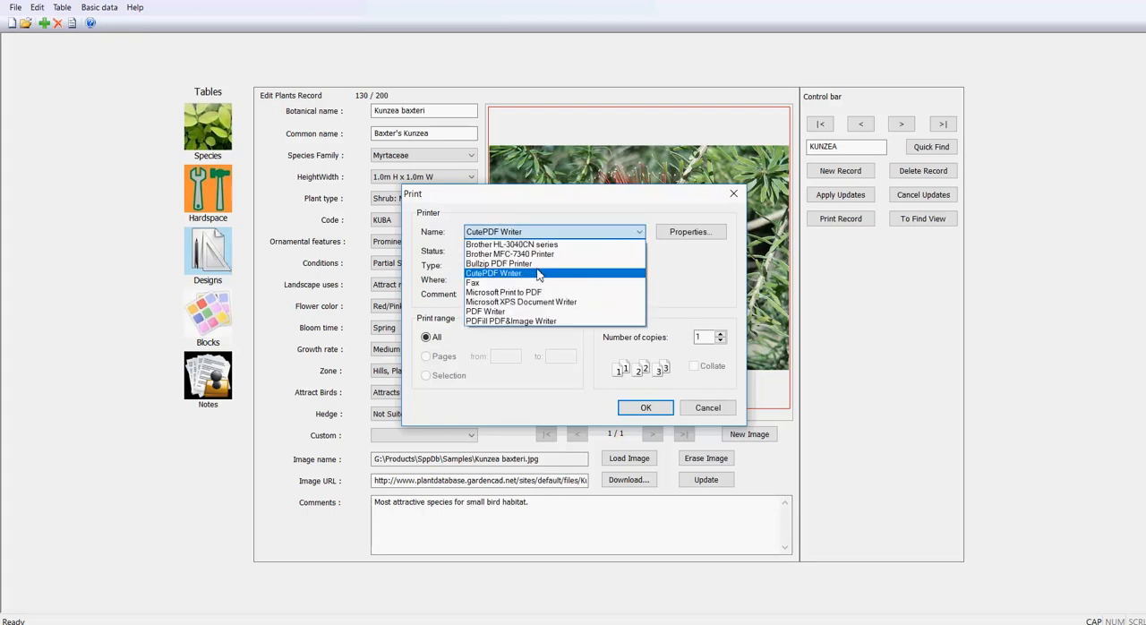
left_click(535, 264)
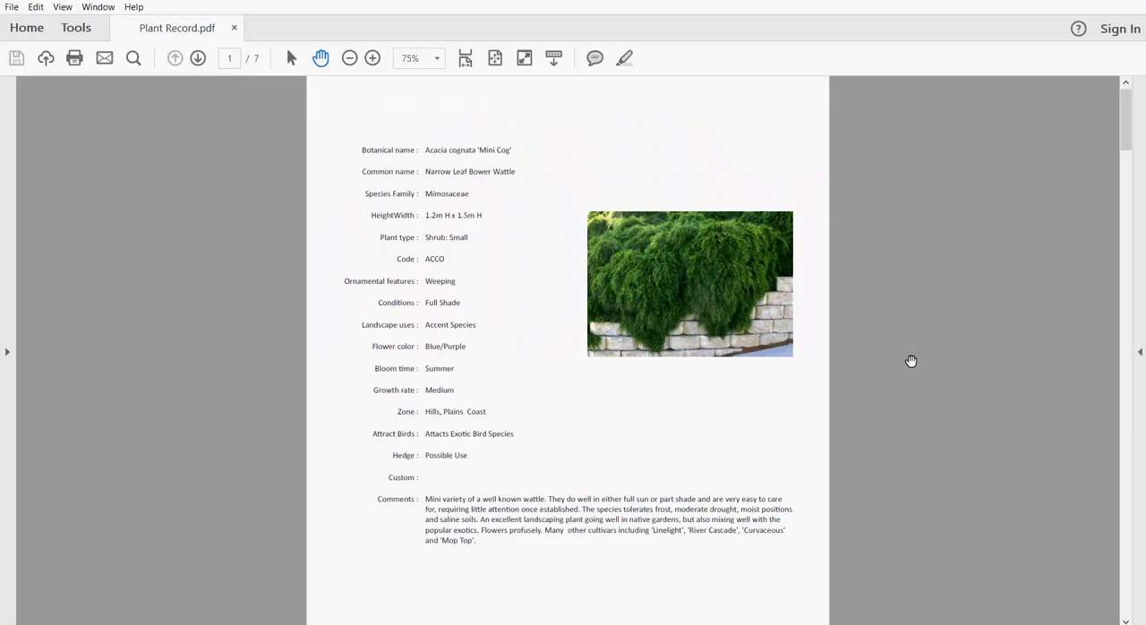
- Review the species details and photos on the first pages of Plant Record.pdf
scroll(911, 361, "down", 3)
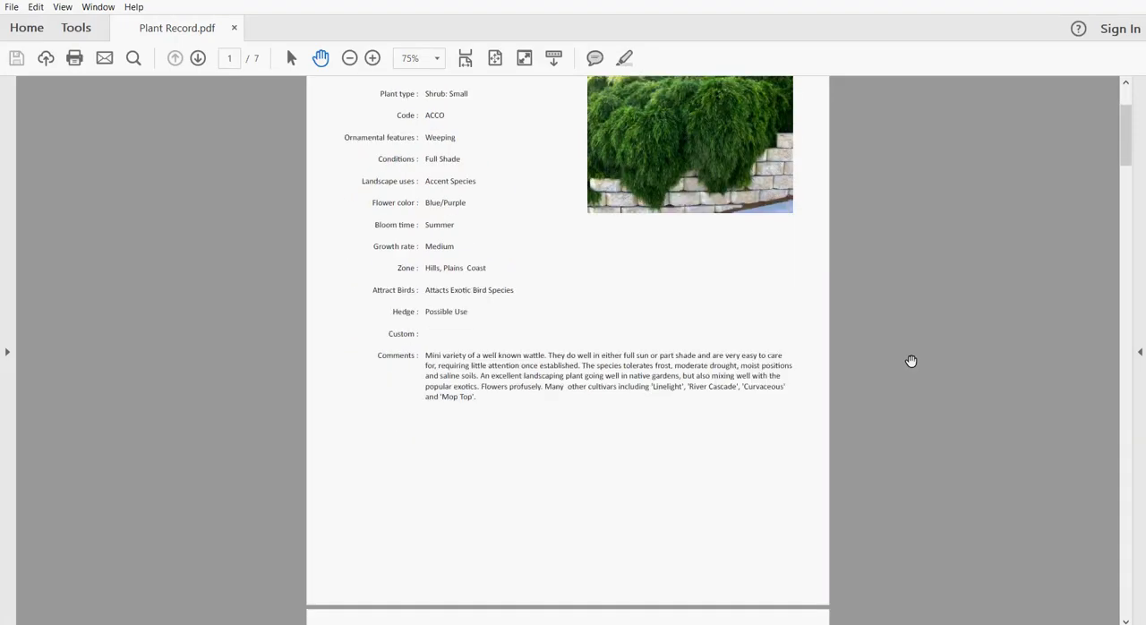
scroll(910, 360, "down", 10)
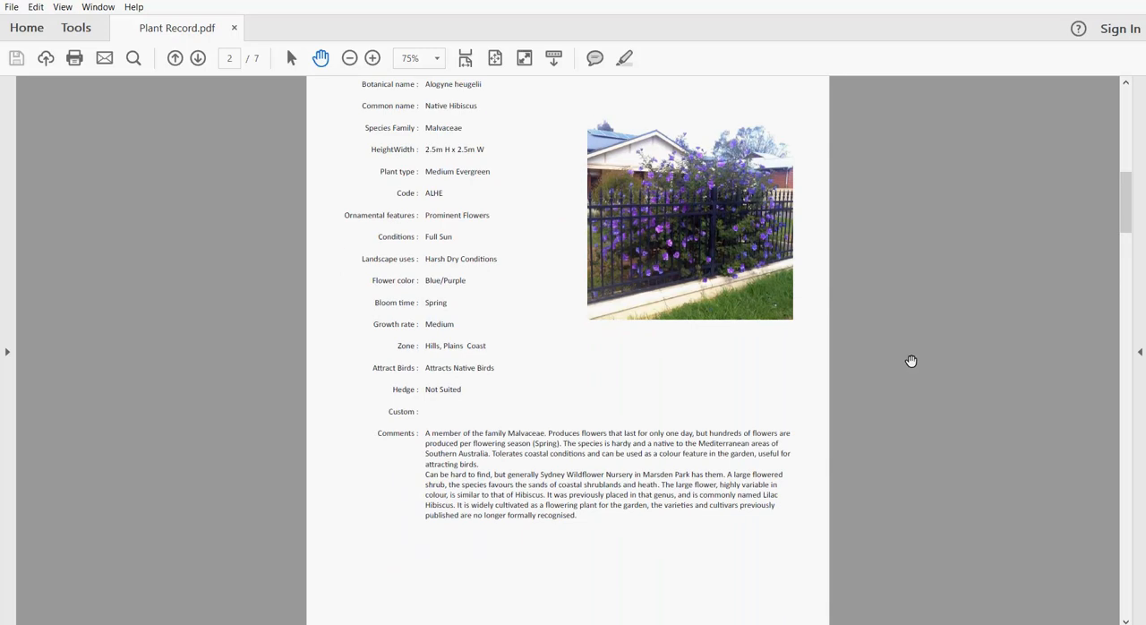
scroll(911, 360, "down", 2)
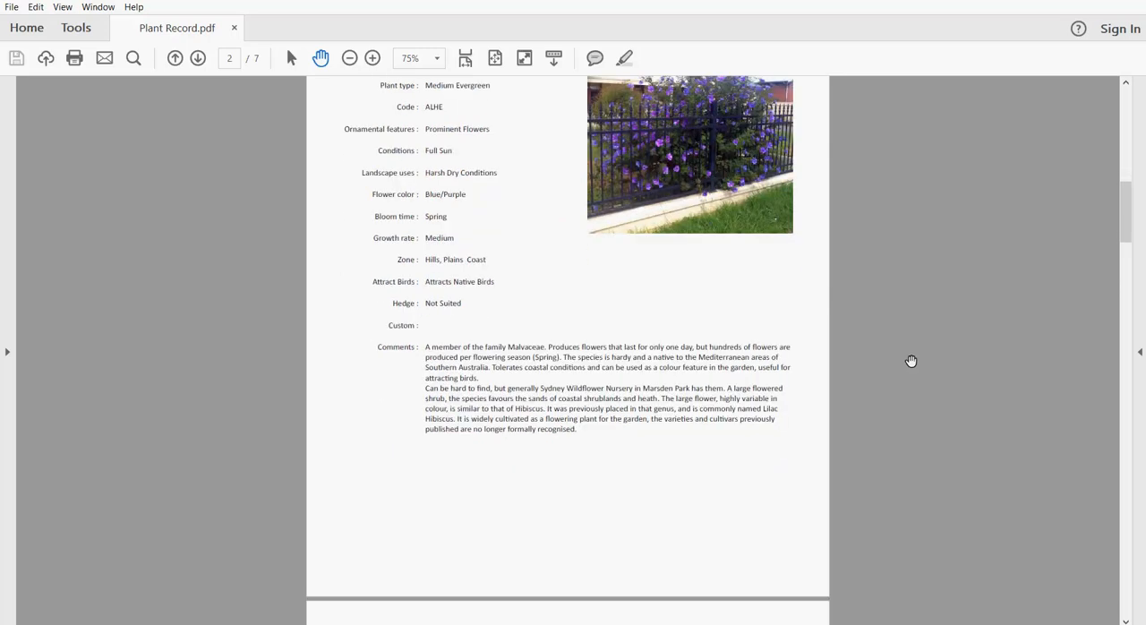
scroll(911, 361, "down", 11)
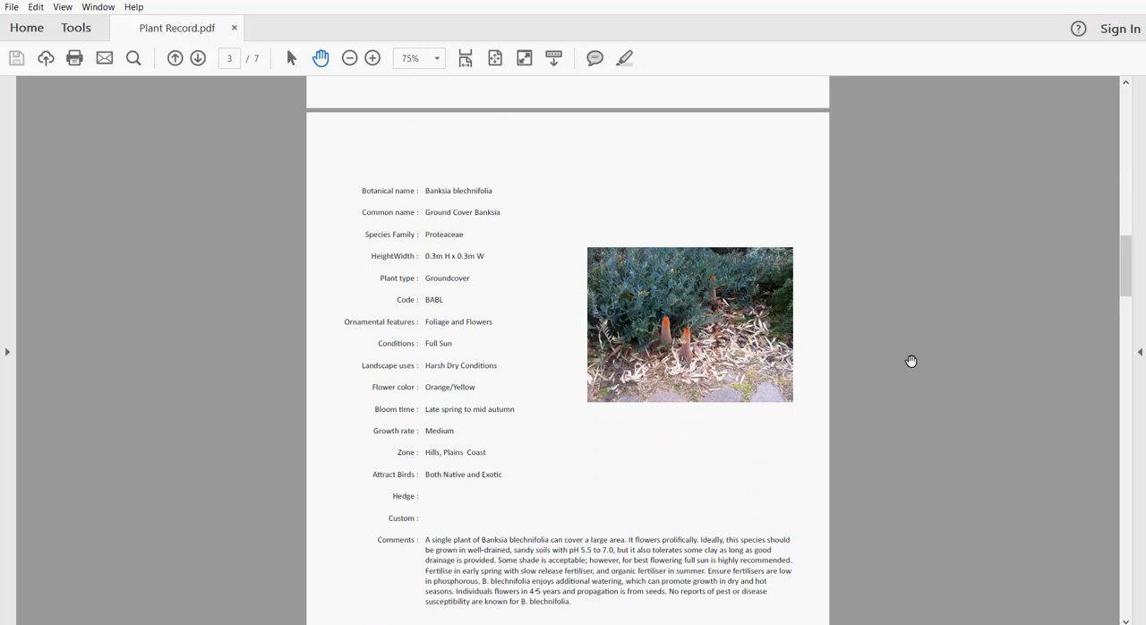